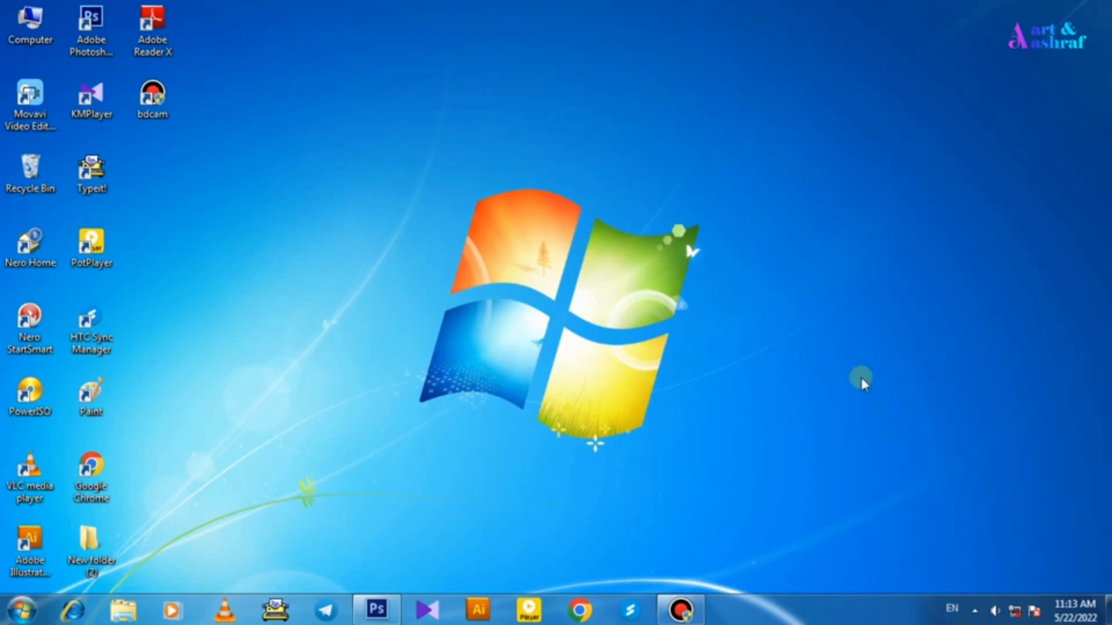
Show the language bar and open the Text Services and Input Languages settings from it
left_click(953, 611)
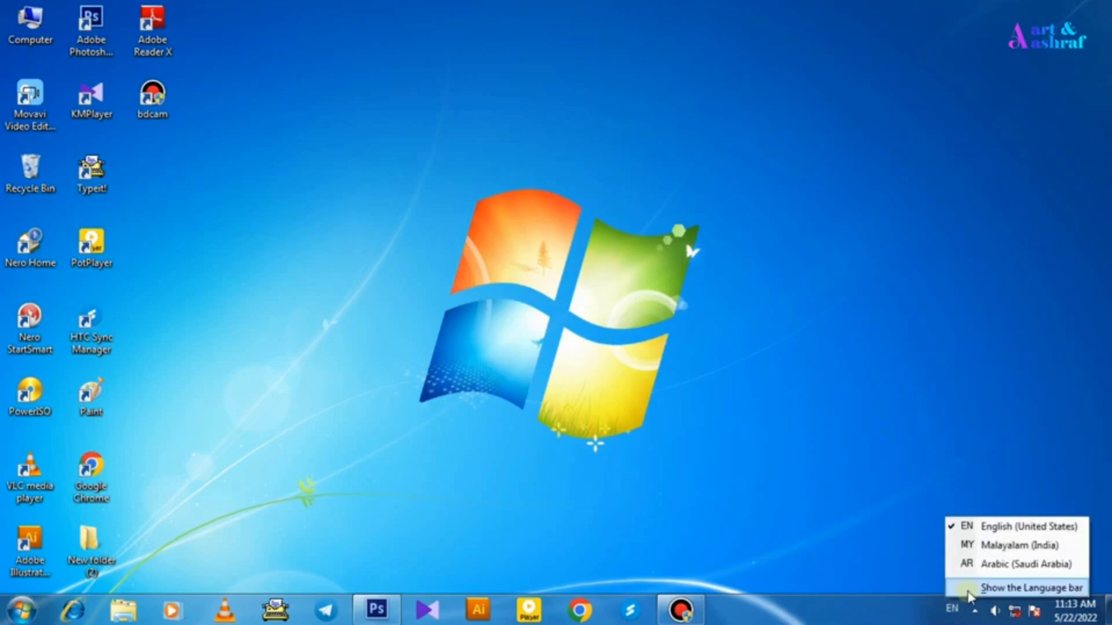
left_click(969, 589)
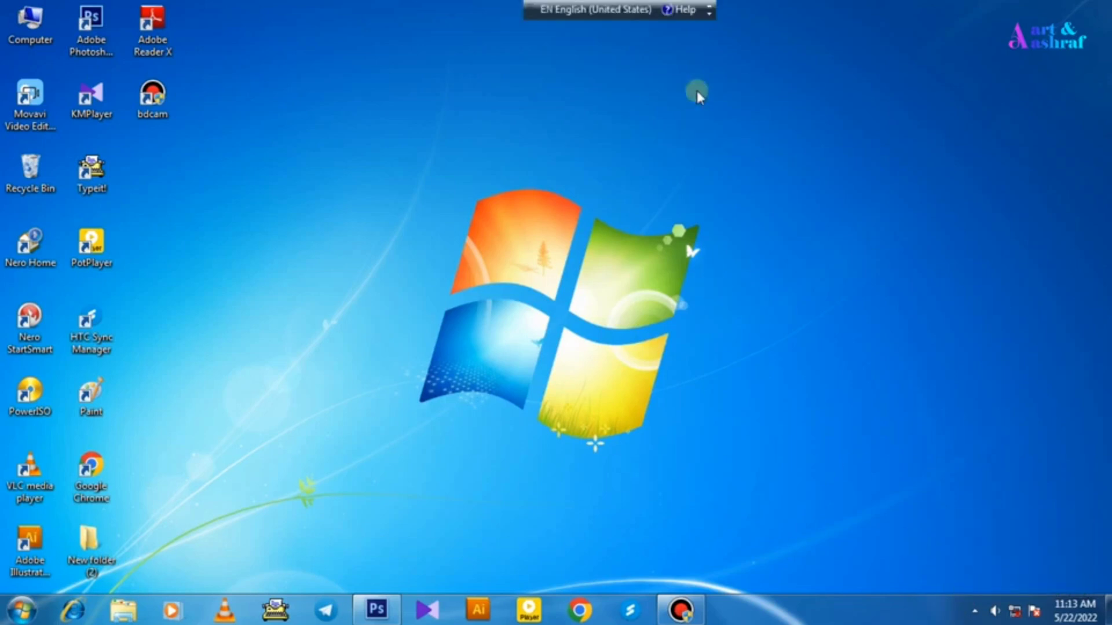
left_click(710, 14)
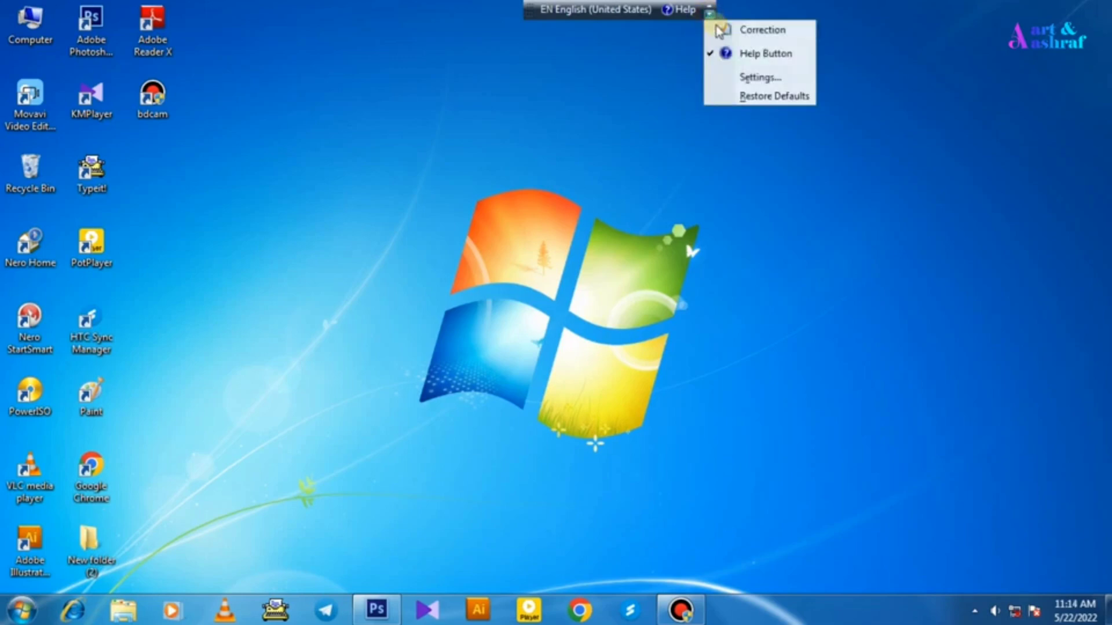
left_click(760, 78)
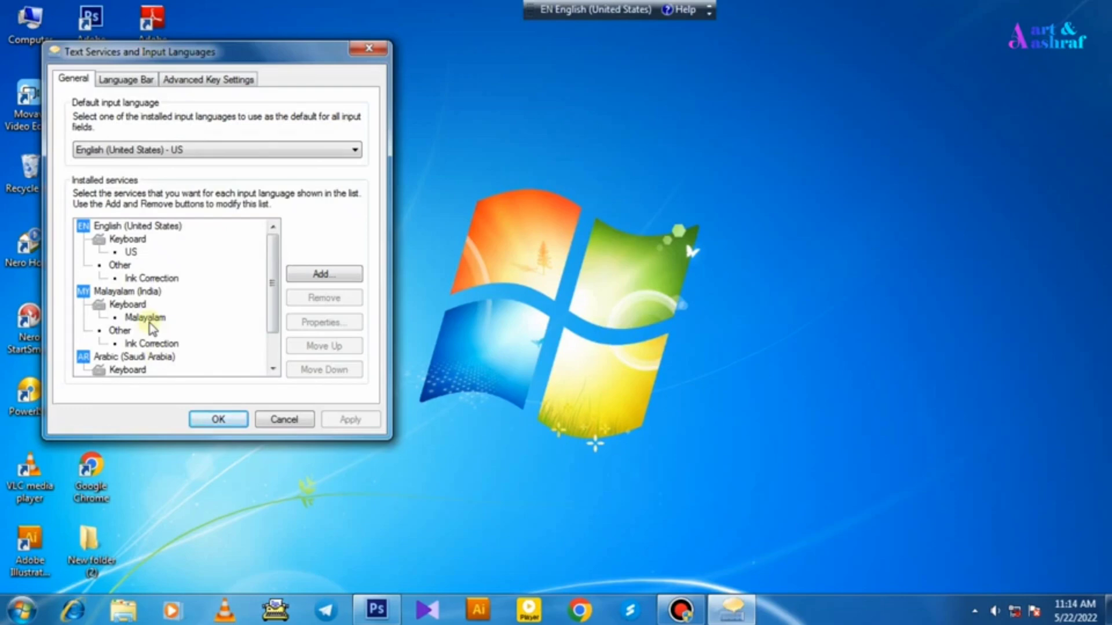
Examine the Arabic (Saudi Arabia) keyboard layouts in the list of input languages to add, and close the language settings
left_click(307, 282)
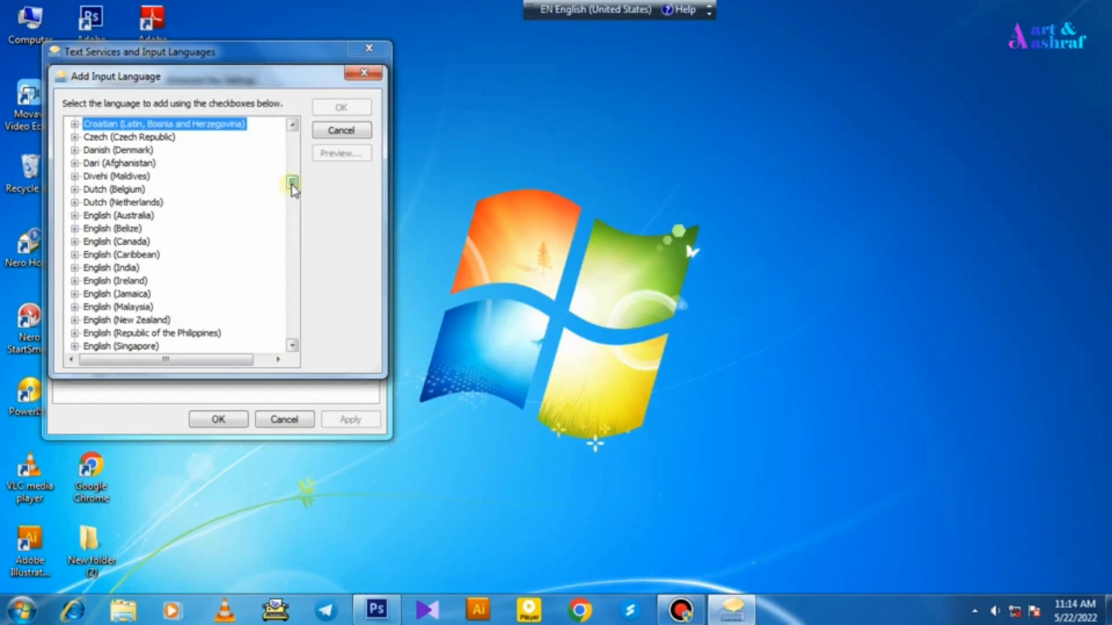
left_click_drag(293, 185, 292, 134)
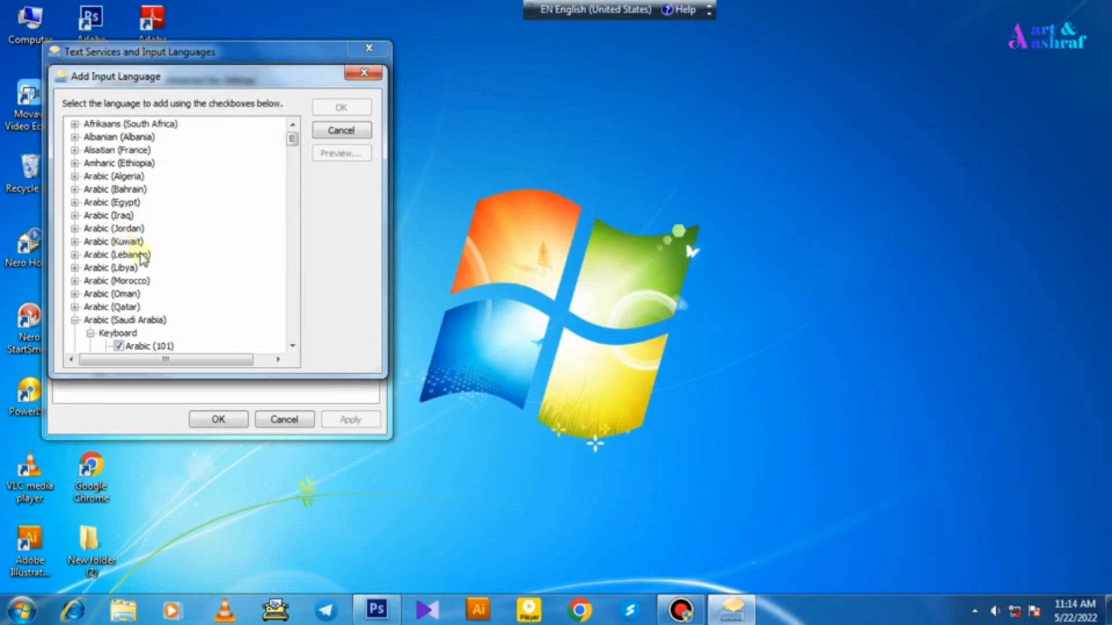
scroll(158, 268, "down", 1)
left_click(119, 319)
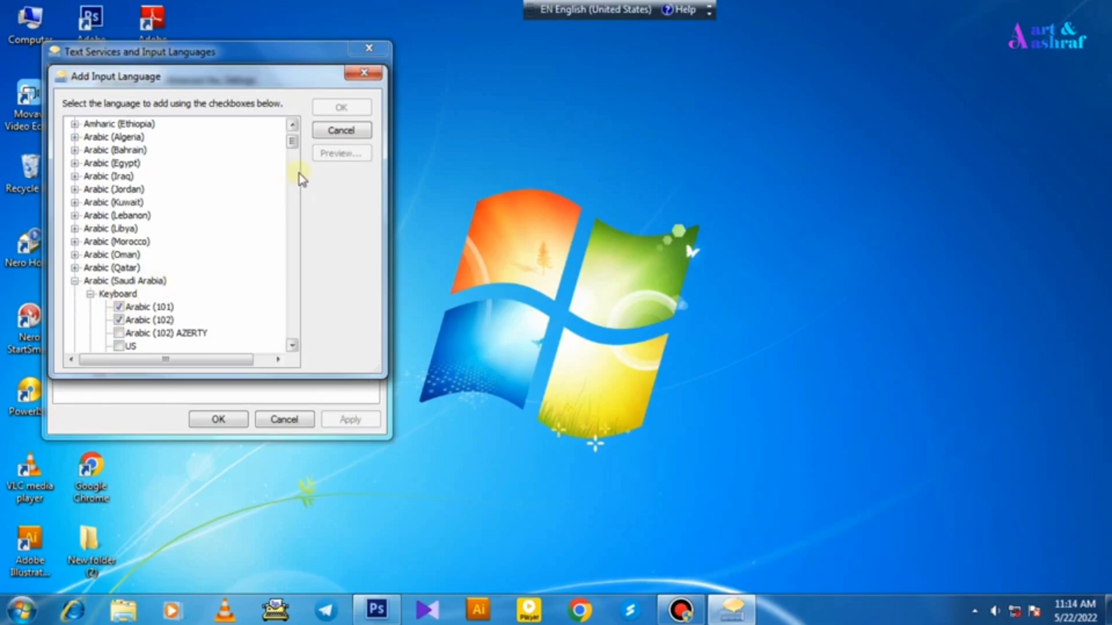
left_click(363, 72)
left_click(374, 53)
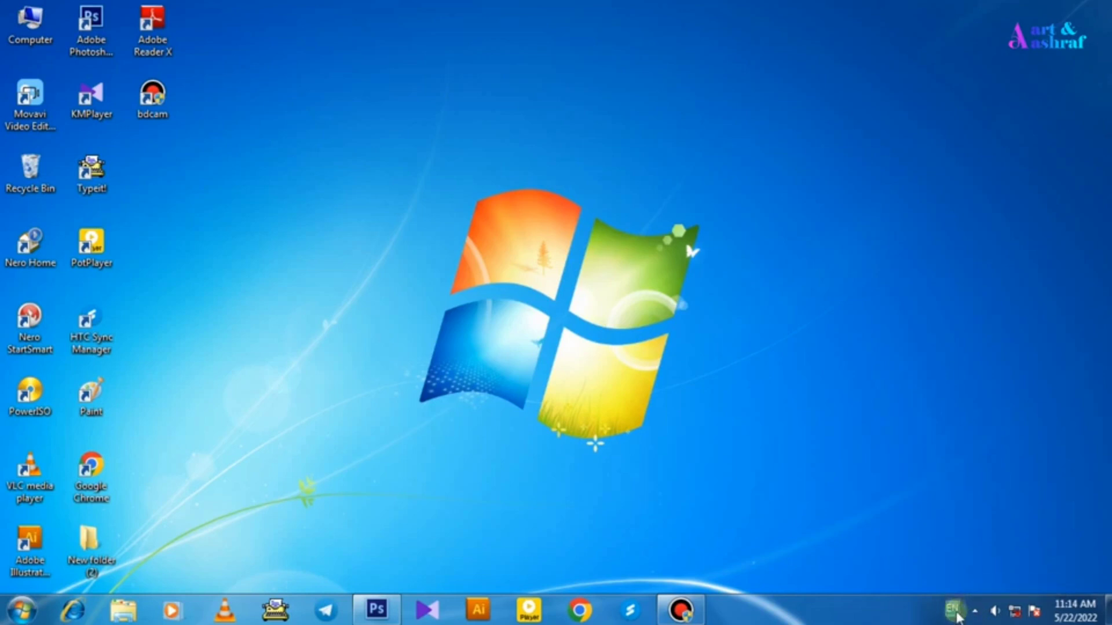
Switch the Windows input language to Arabic (Saudi Arabia)
left_click(952, 609)
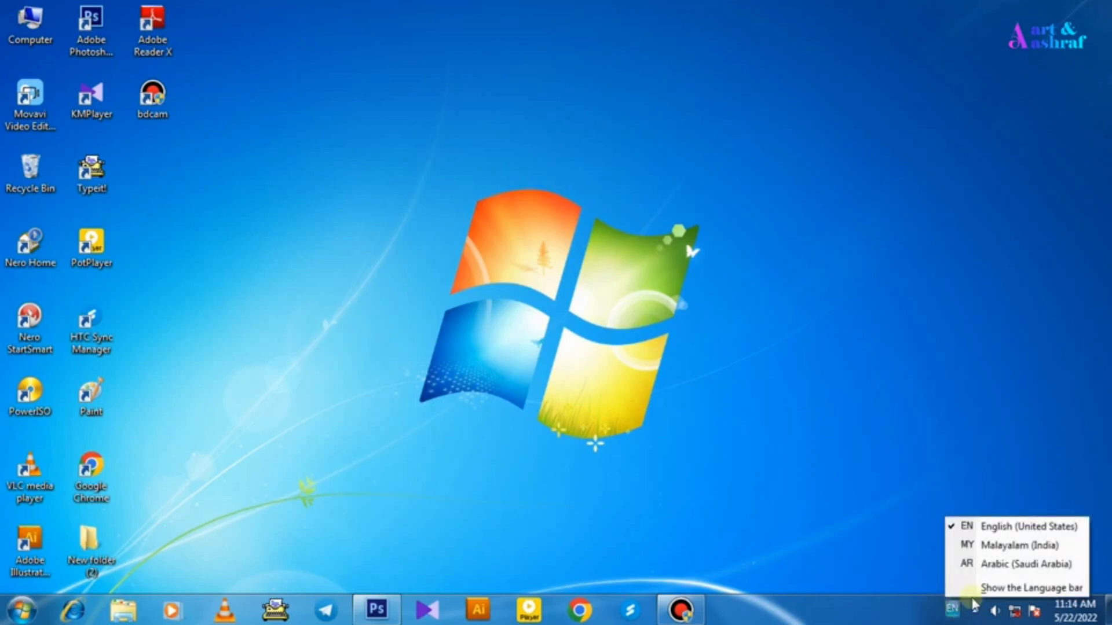
left_click(987, 568)
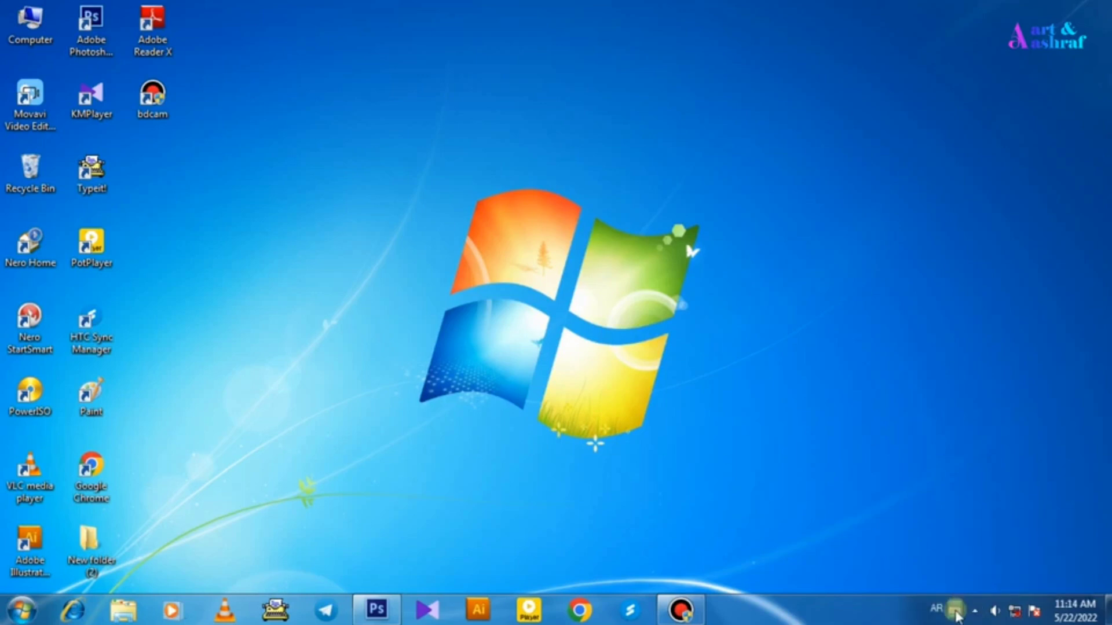
left_click(954, 603)
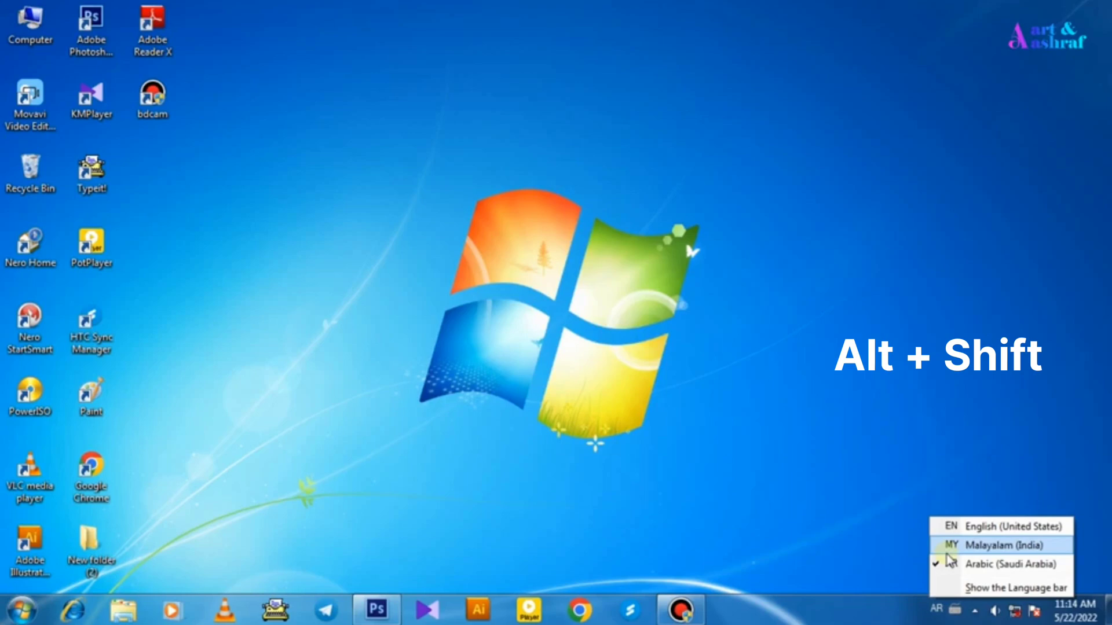
left_click(956, 454)
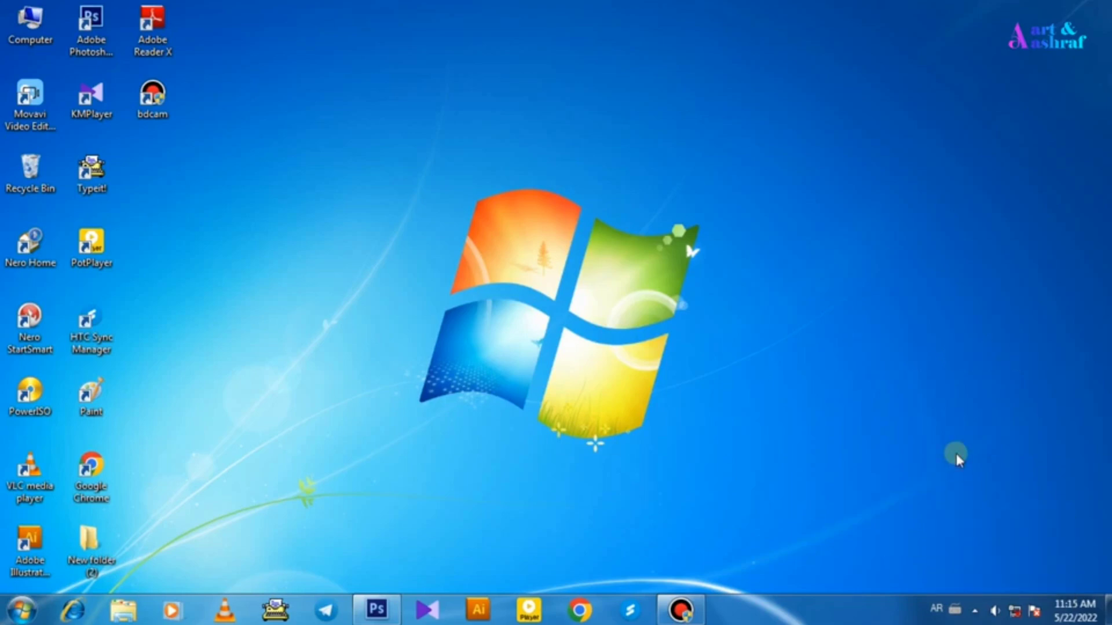
Cycle the input language between English and Arabic, finishing on Arabic
key("alt+shift")
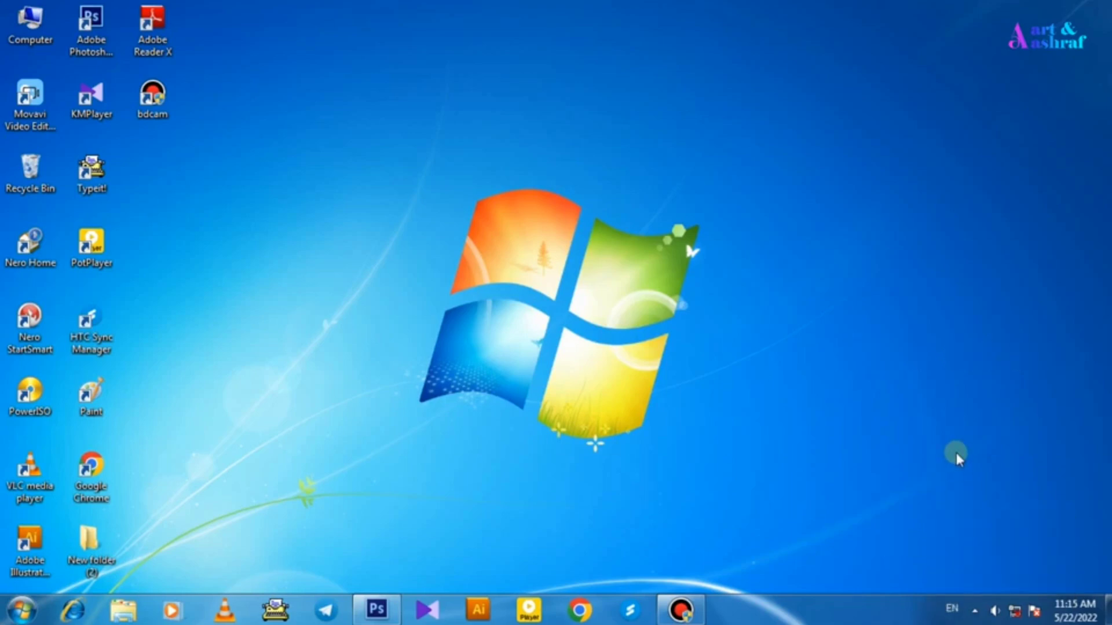
key("alt+shift")
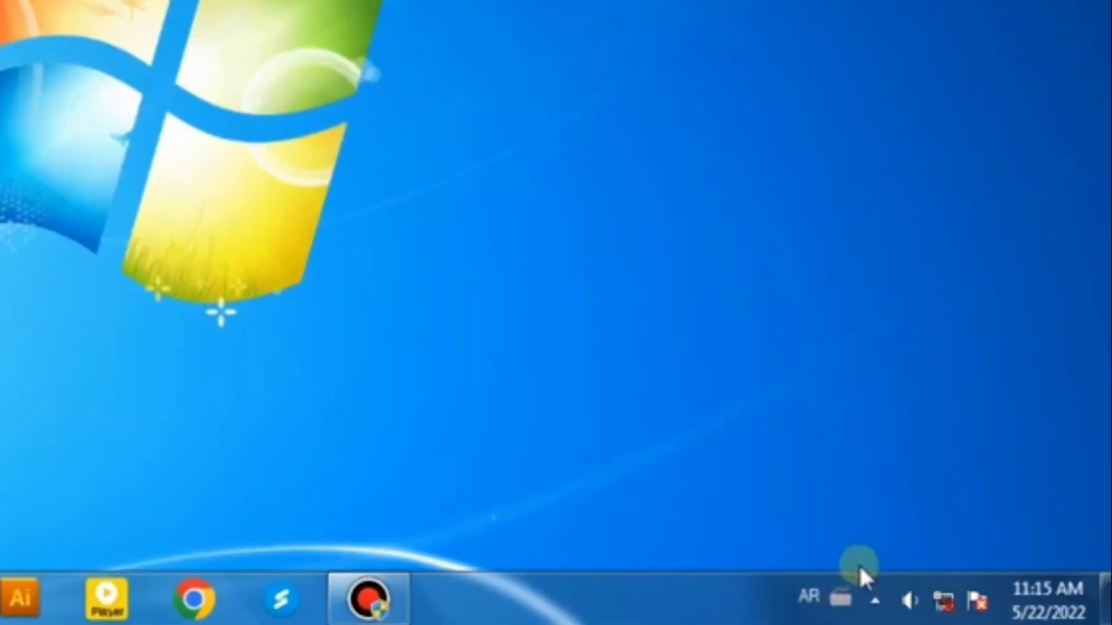
key("alt+shift")
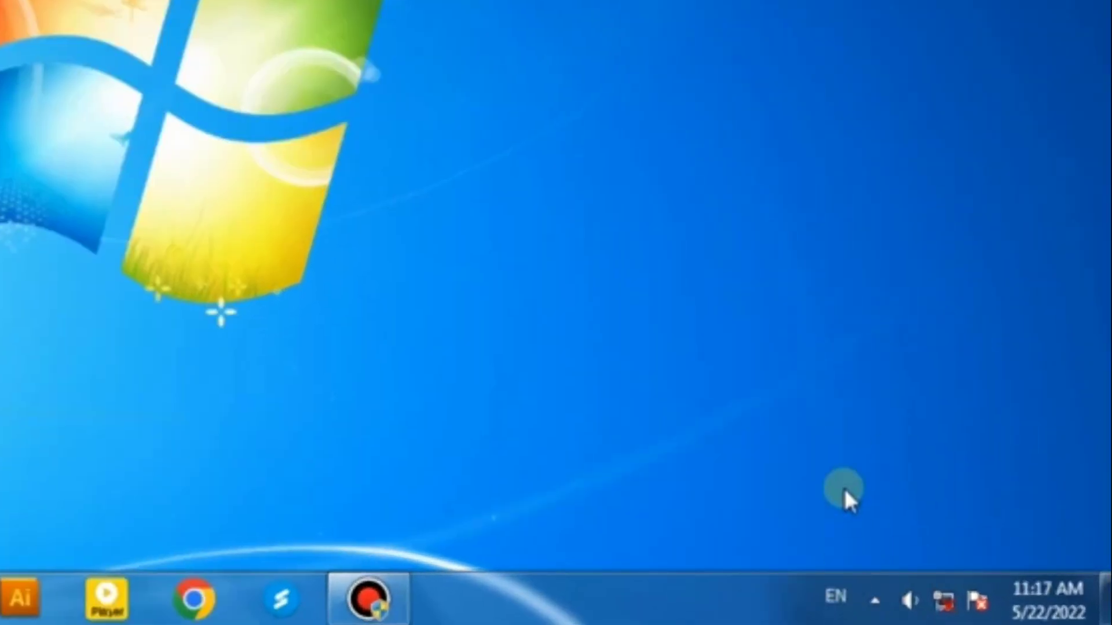
key("alt+shift")
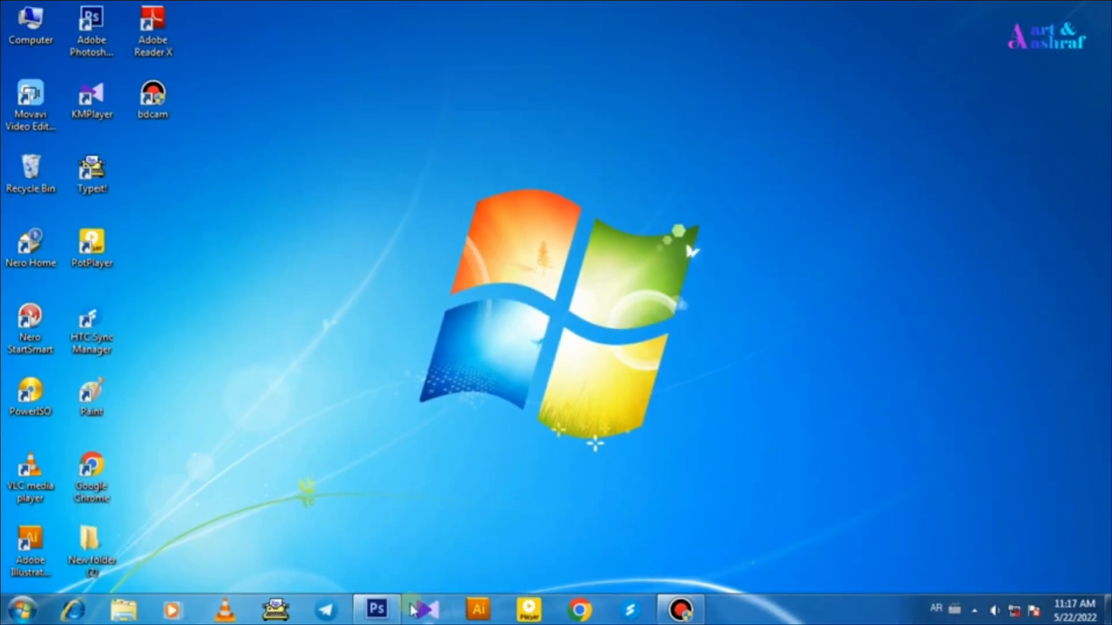
Switch to Photoshop and add the Arabic test text "الطك" in the upper right part of the blank page
left_click(394, 612)
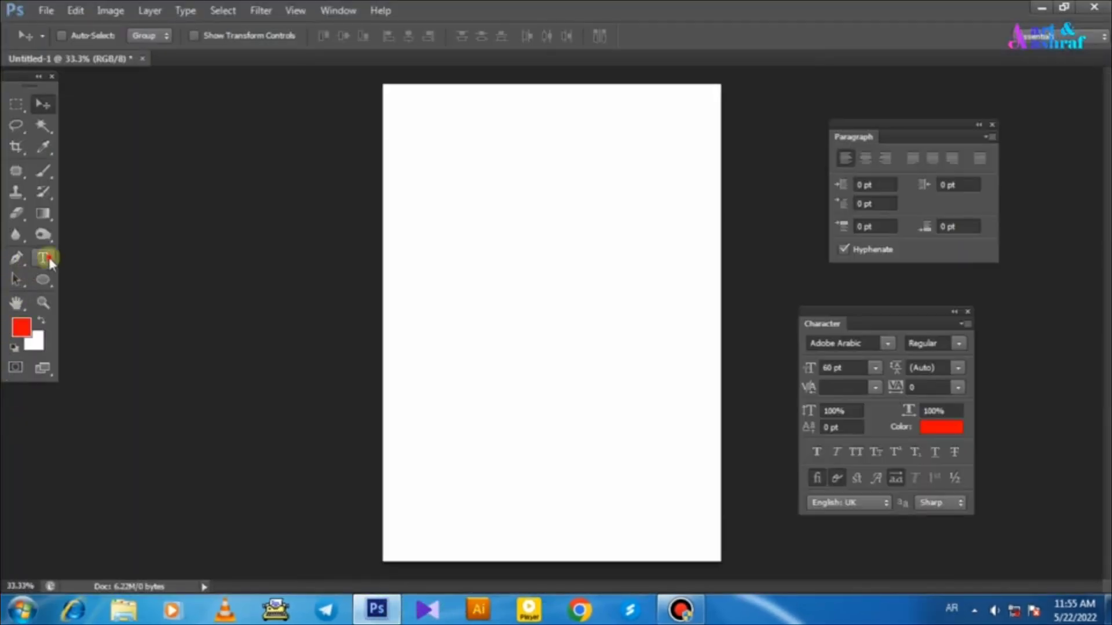
left_click(49, 261)
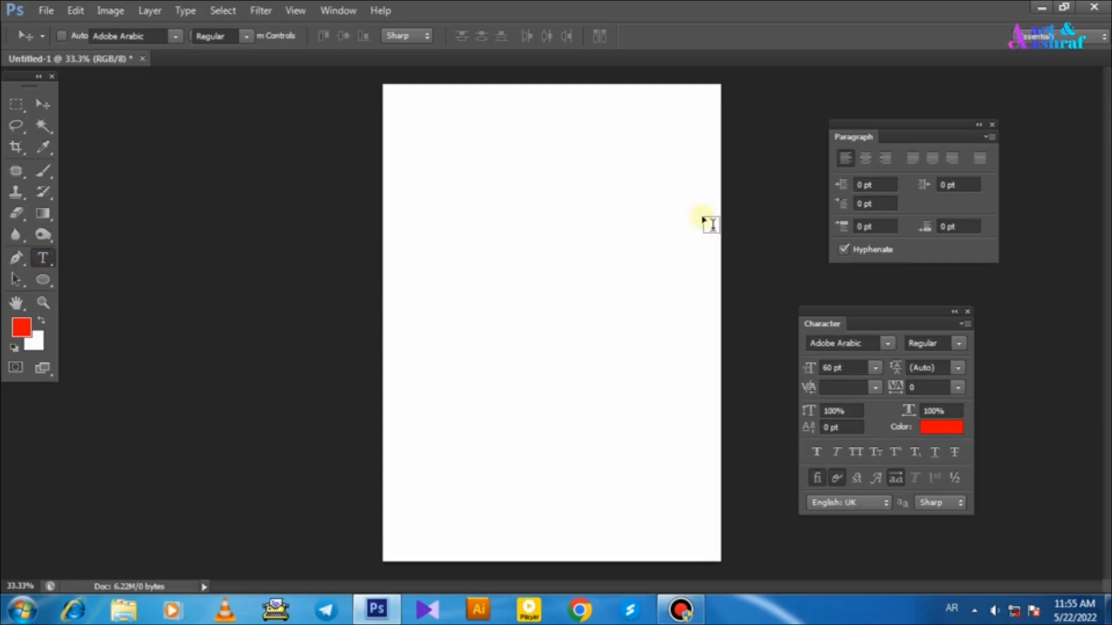
left_click(623, 247)
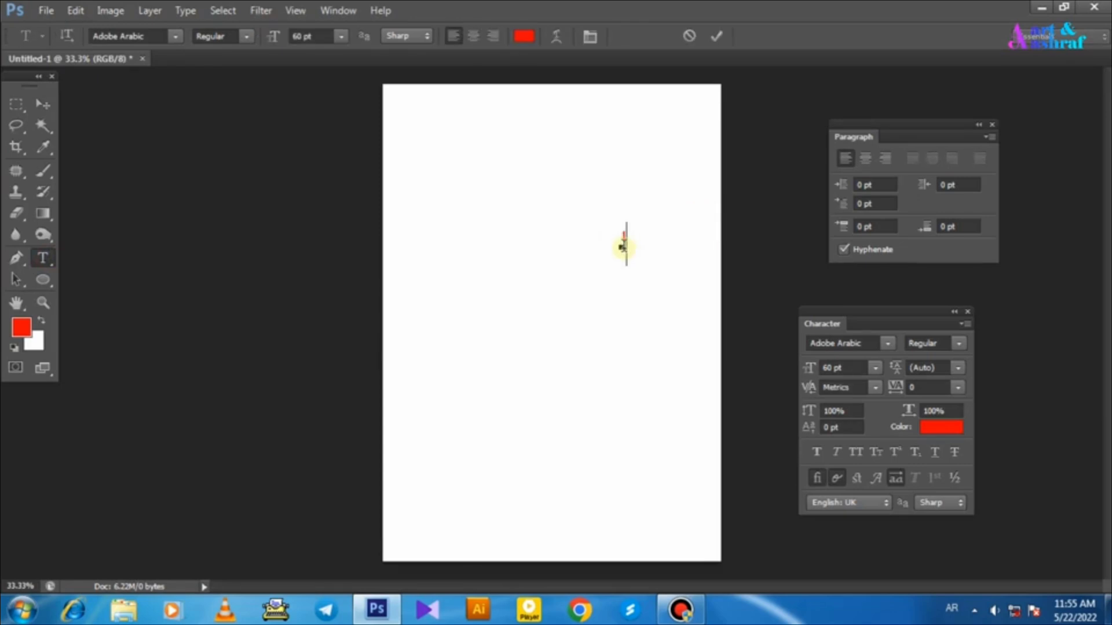
type("الل")
type("ط")
type("ك")
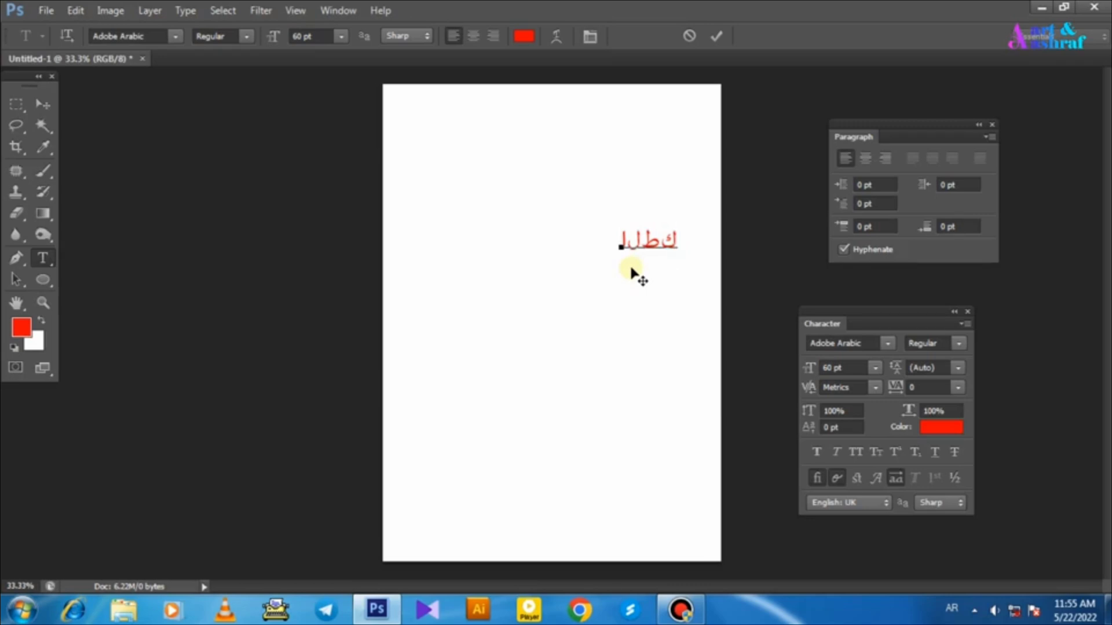
left_click(43, 106)
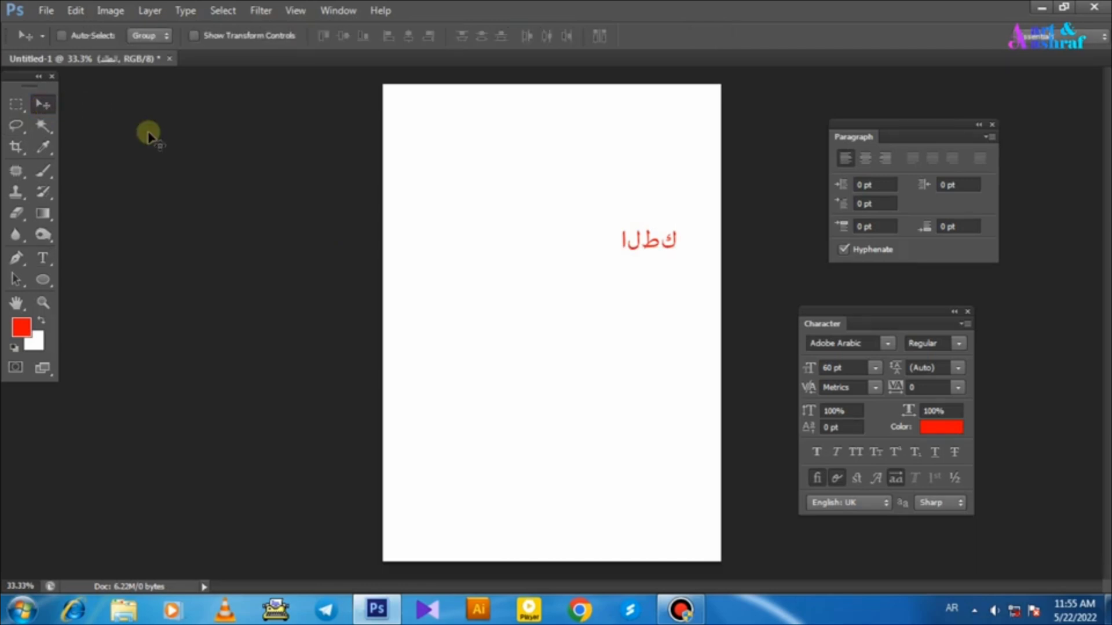
Set the text engine option to Middle Eastern in the Type preferences
left_click(75, 11)
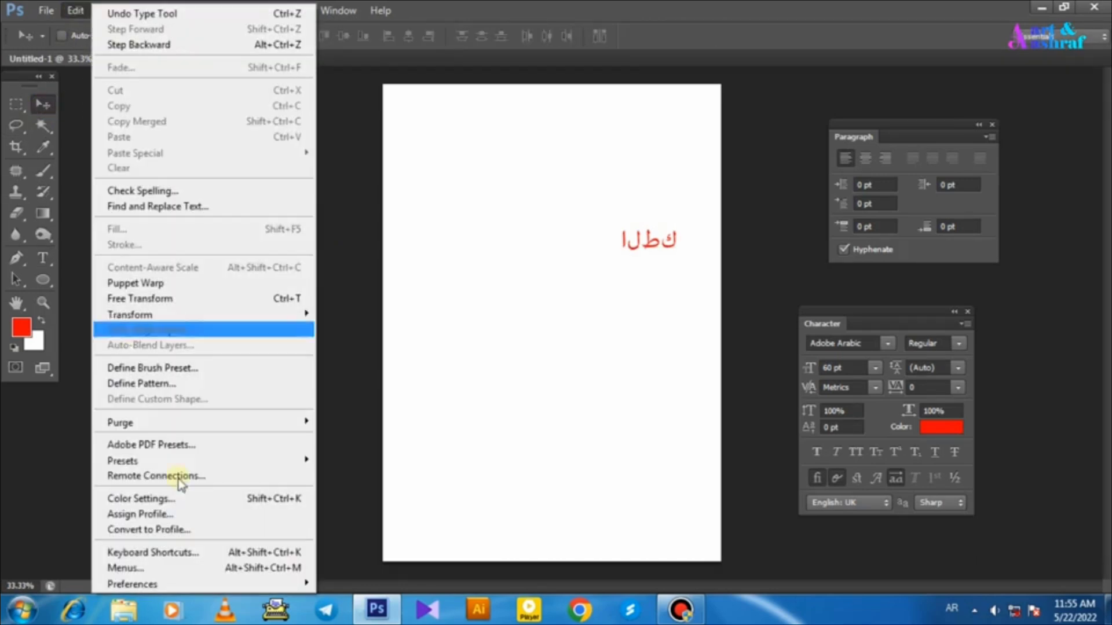
mouse_move(156, 585)
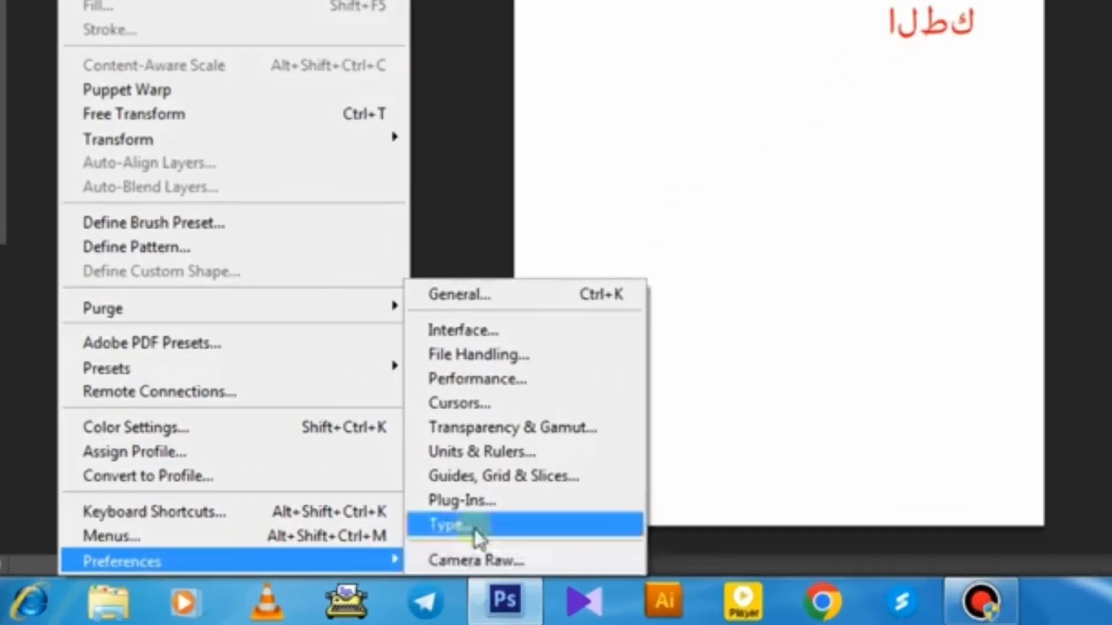
left_click(359, 562)
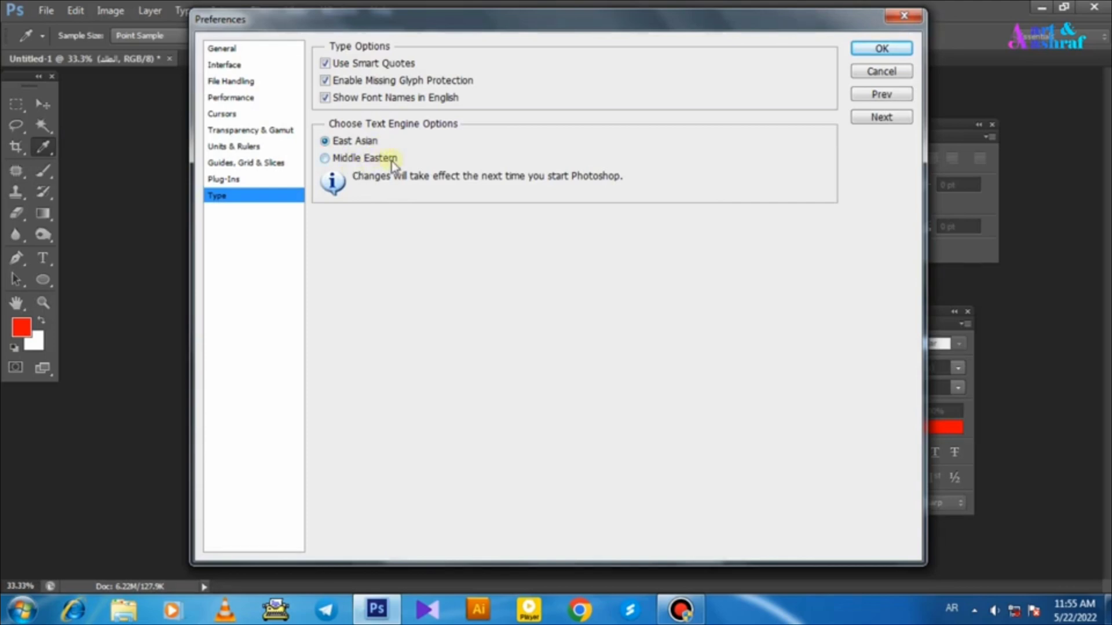
left_click(325, 158)
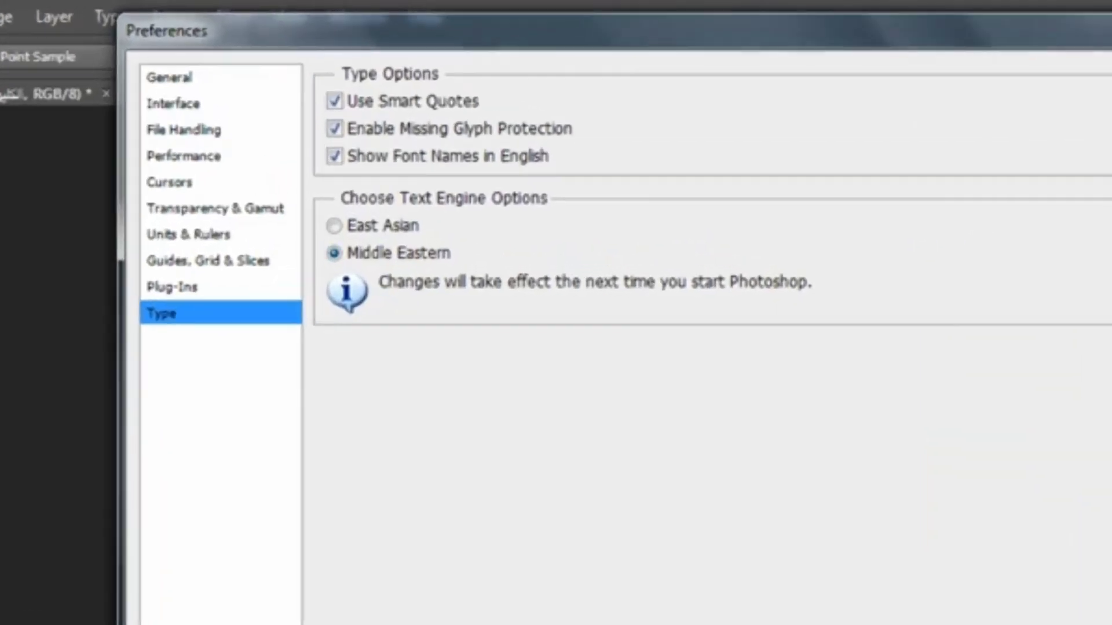
left_click(325, 141)
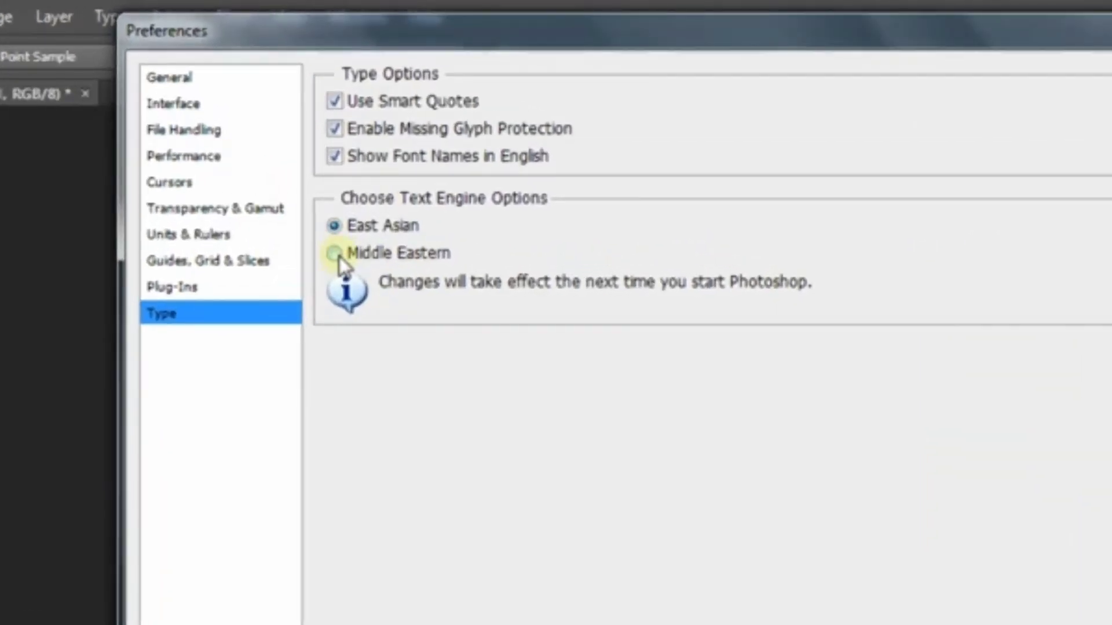
left_click(339, 256)
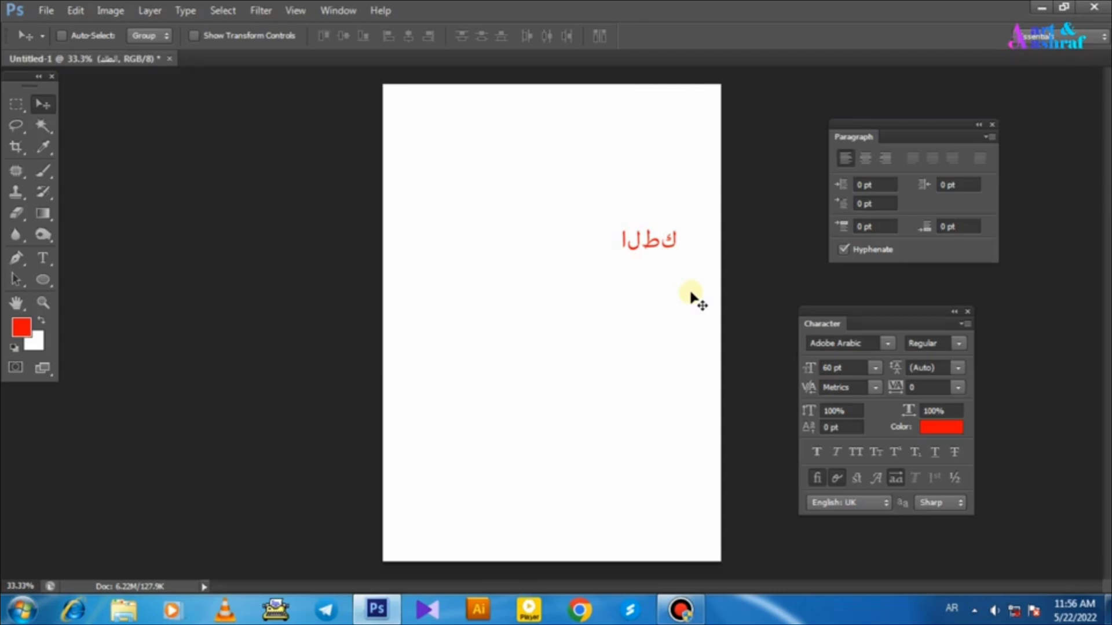
Quit Photoshop without saving the Untitled-1 document, and launch it again
left_click(1095, 9)
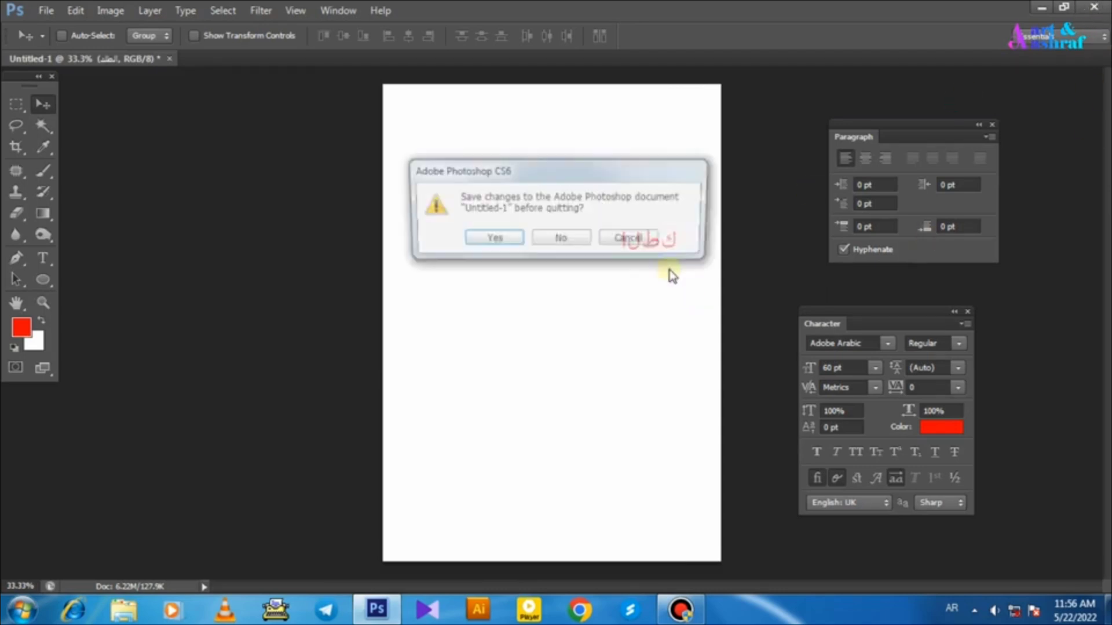
left_click(569, 241)
double_click(92, 35)
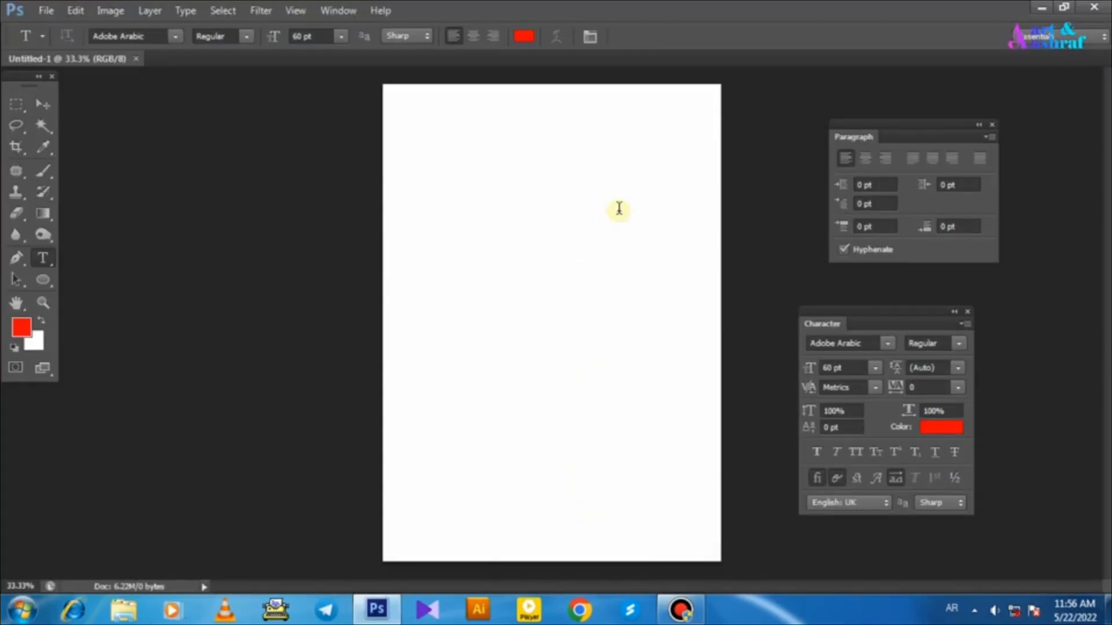
Add the Arabic text "الكليج" in the upper part of the blank page and commit it
left_click(581, 232)
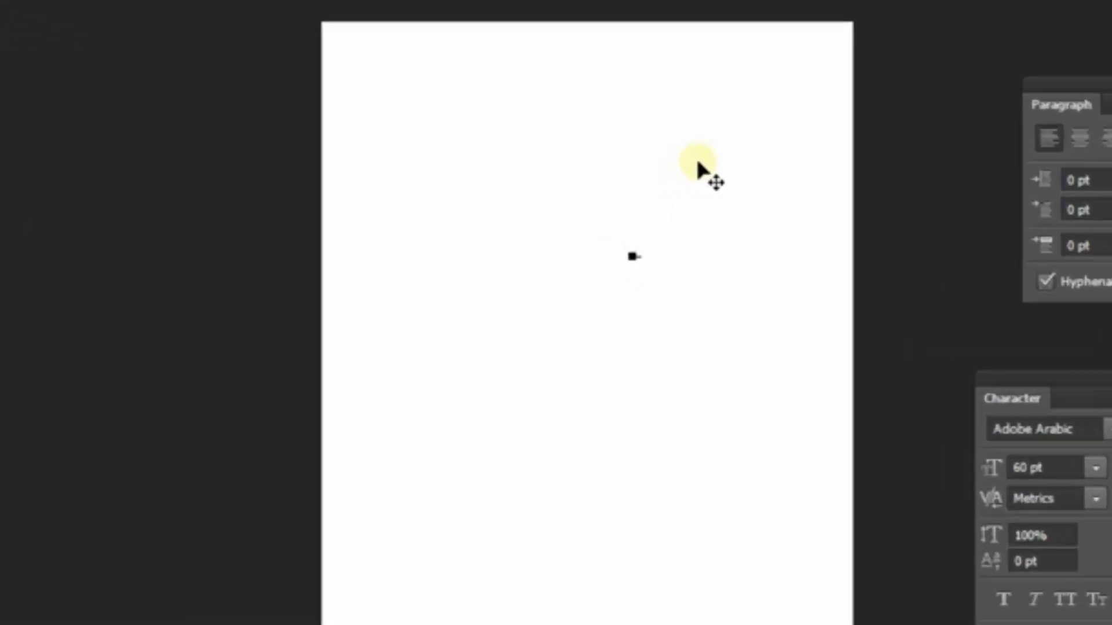
type("ال")
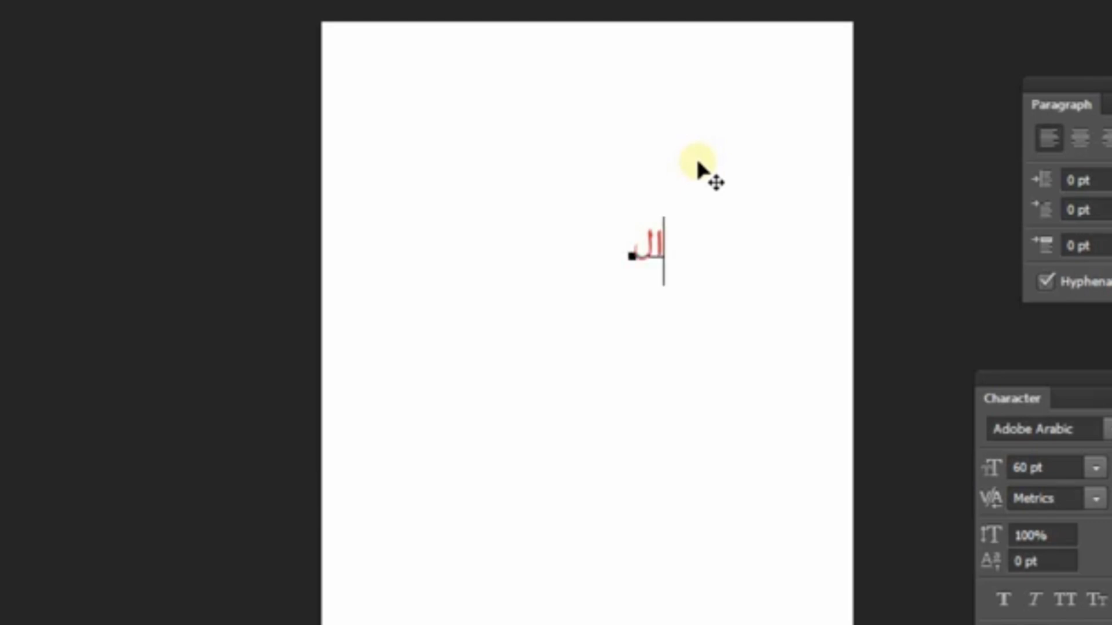
type("ك")
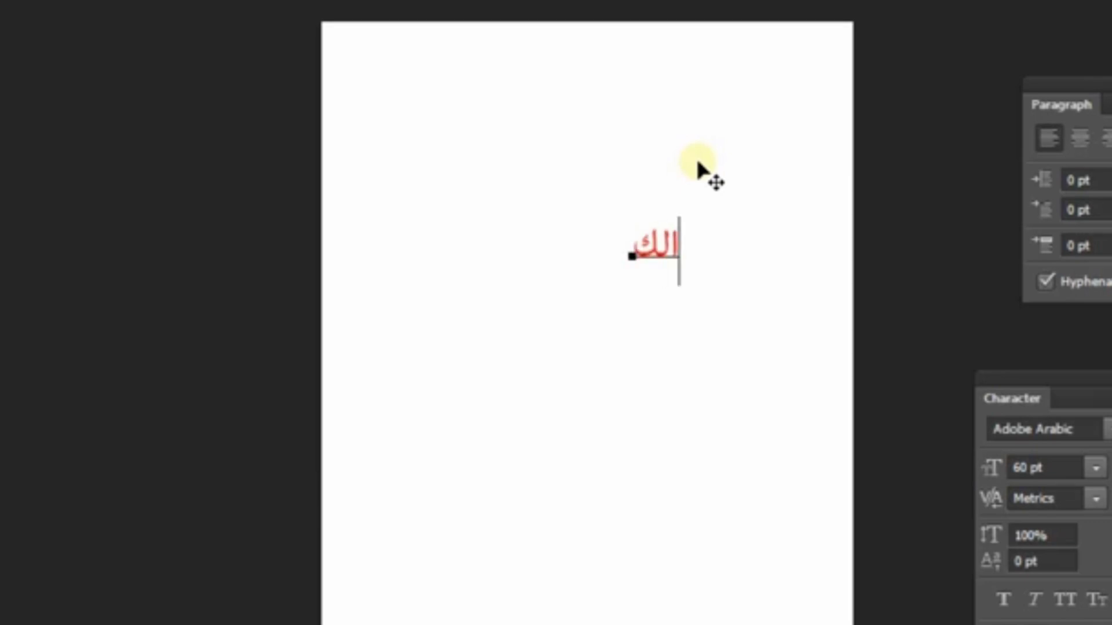
type("لي")
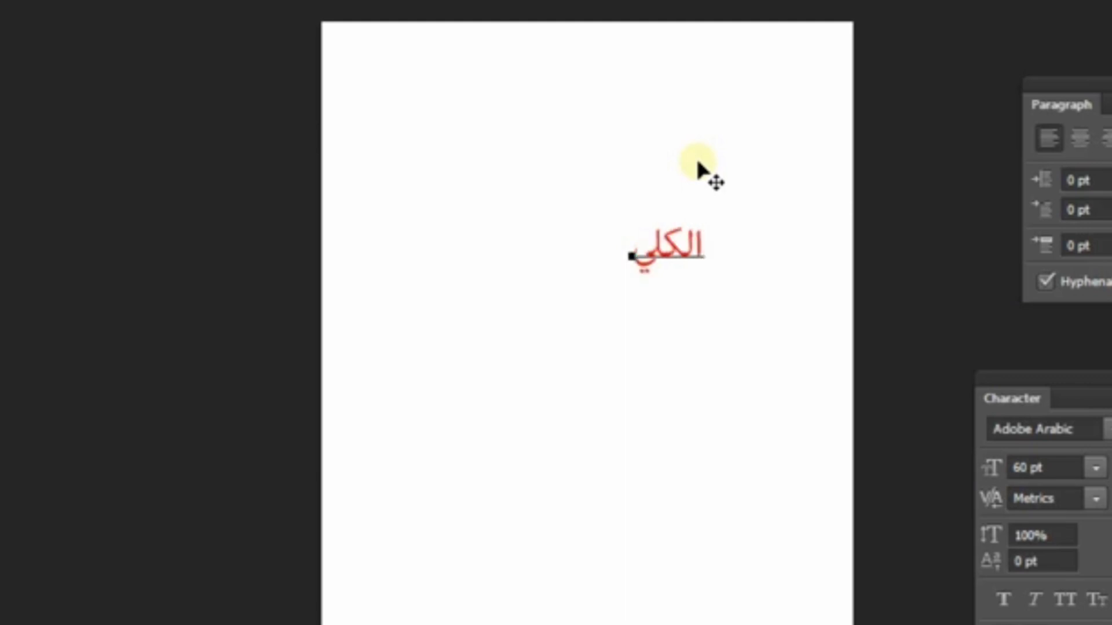
type("ج")
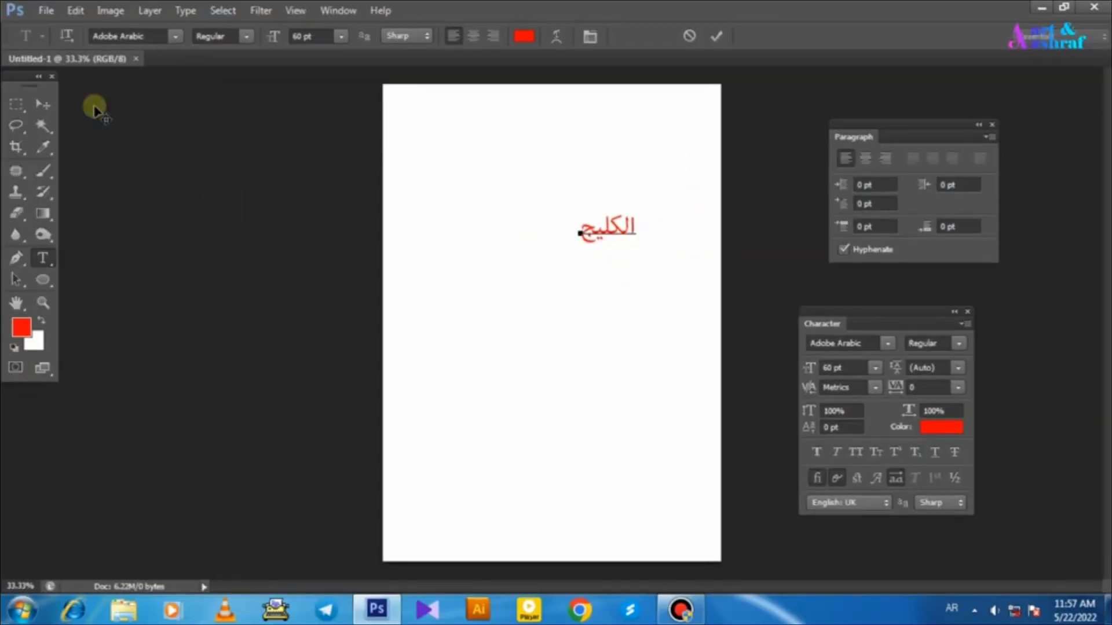
left_click(43, 104)
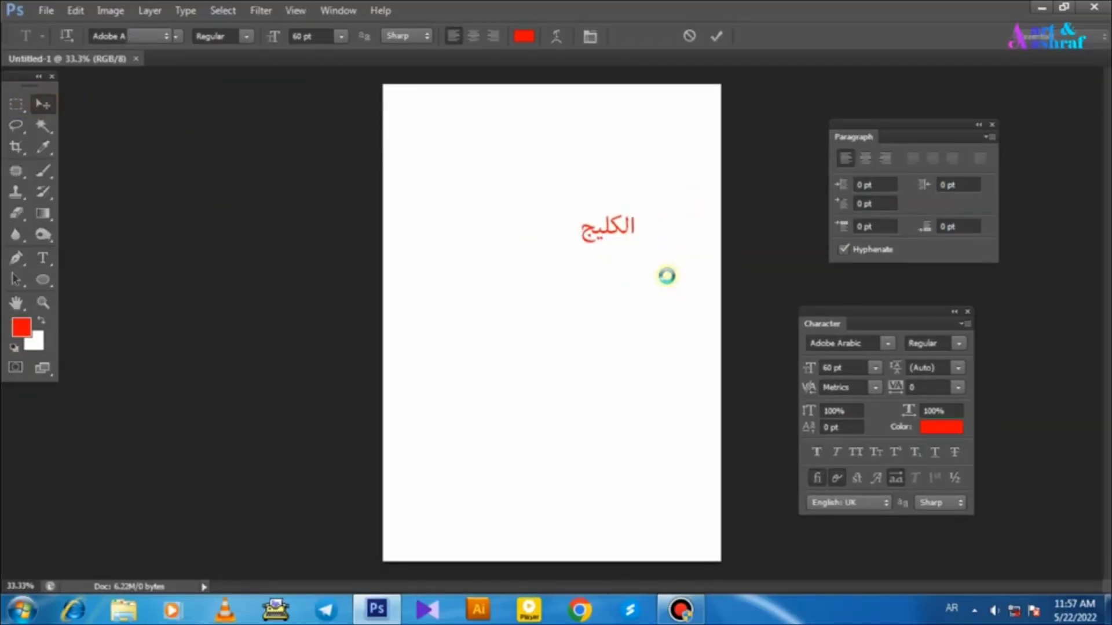
Enlarge the Arabic text "الكليج" to about 164 pt with Free Transform and shift it towards the page's centre
key("ctrl+t")
mouse_move(575, 252)
left_mouse_down()
mouse_move(541, 249)
mouse_move(560, 262)
left_mouse_up()
key("Return")
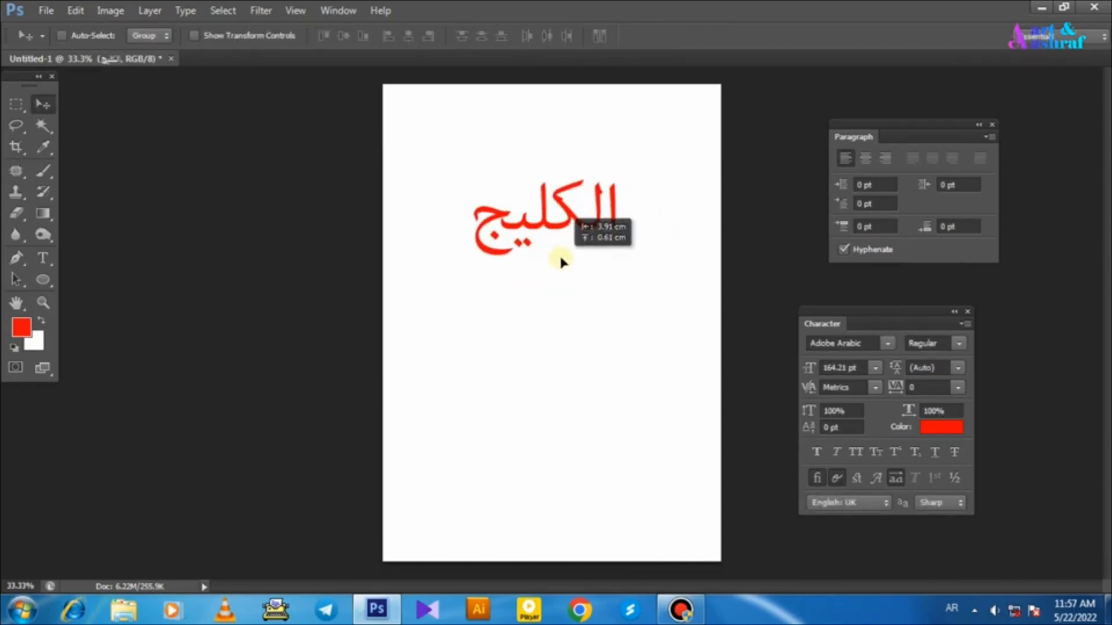
Append the number 65 to the end of the Arabic text "الكليج" and commit the edit
key("t")
left_click(564, 187)
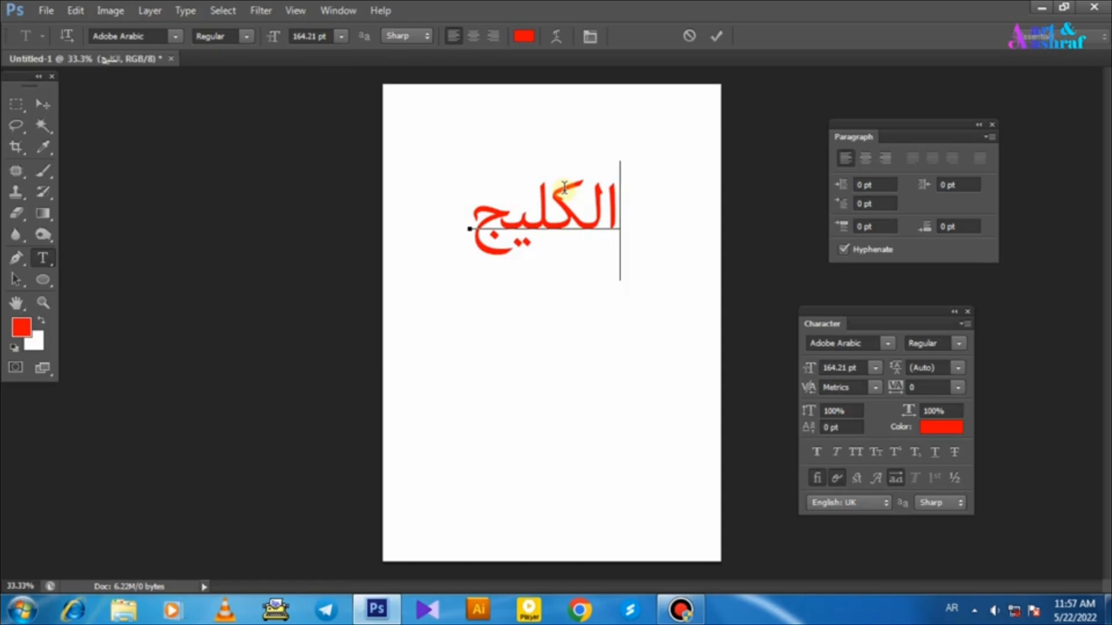
type("6")
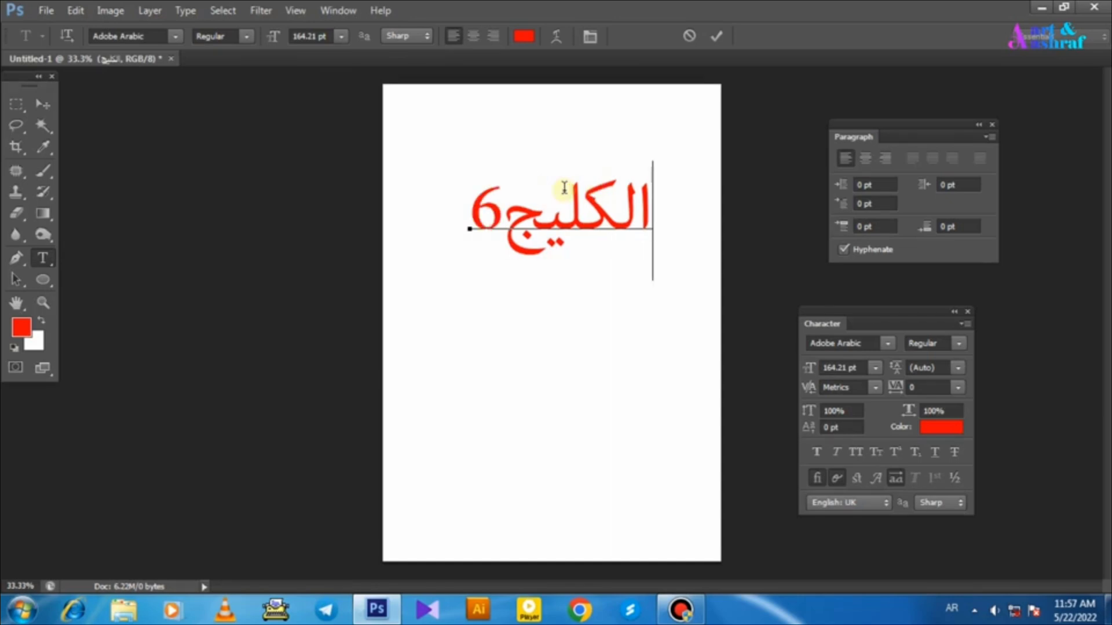
type("5")
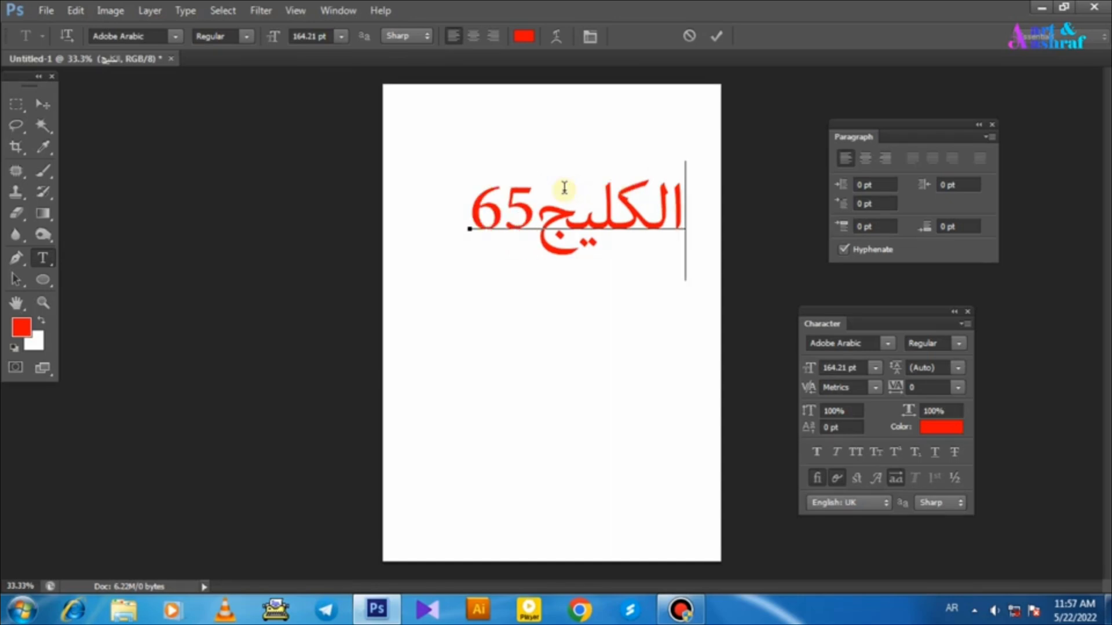
left_click(43, 104)
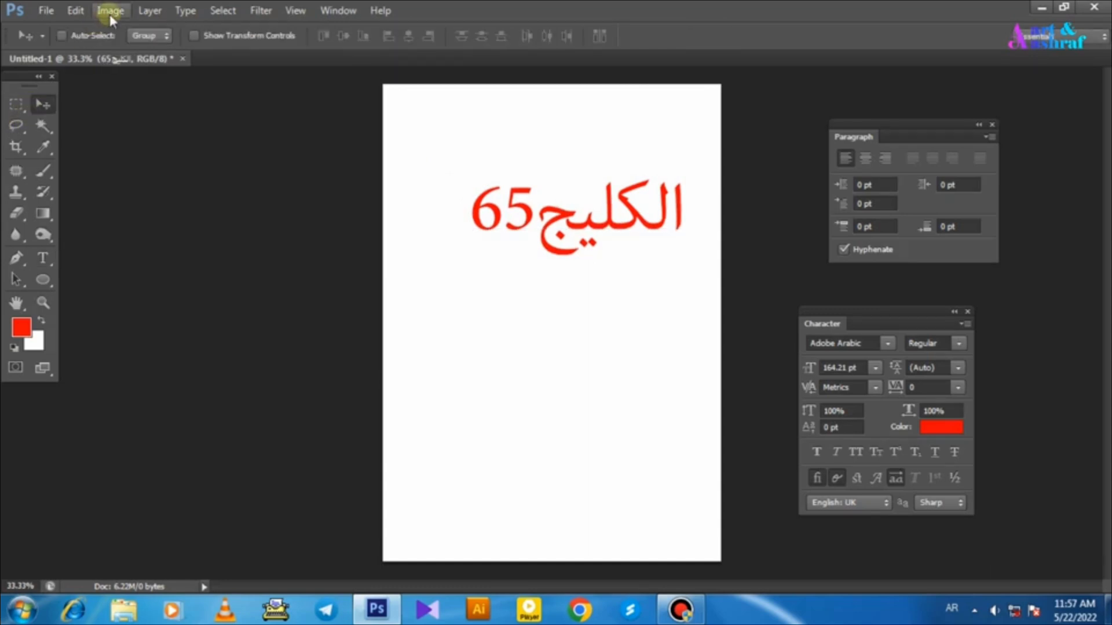
Switch the type language options from Default Features to Middle Eastern Features
left_click(184, 10)
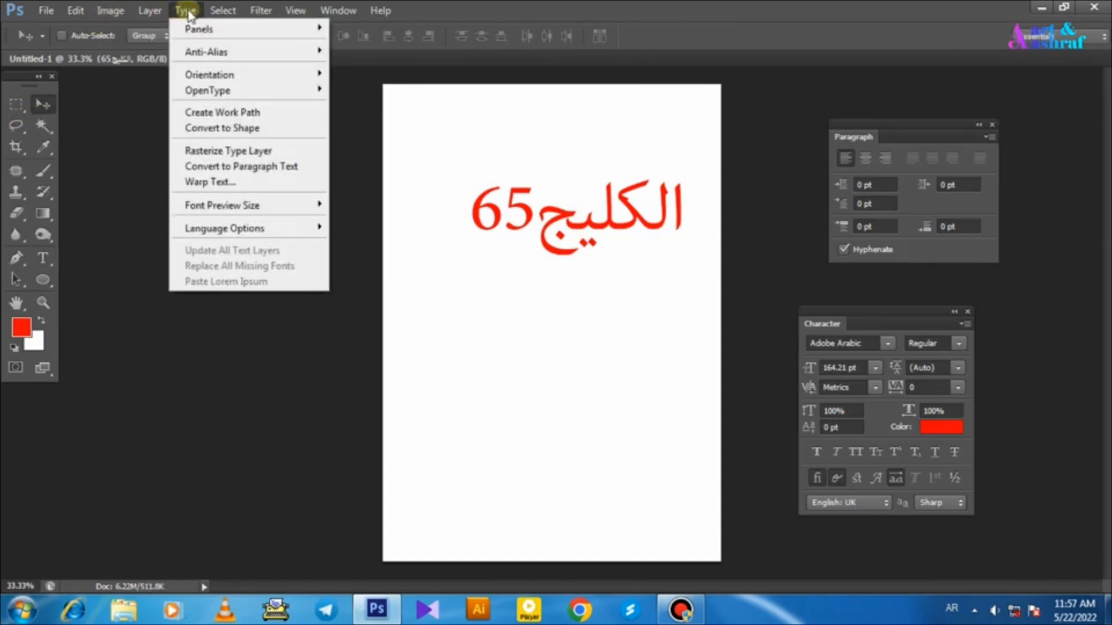
mouse_move(271, 231)
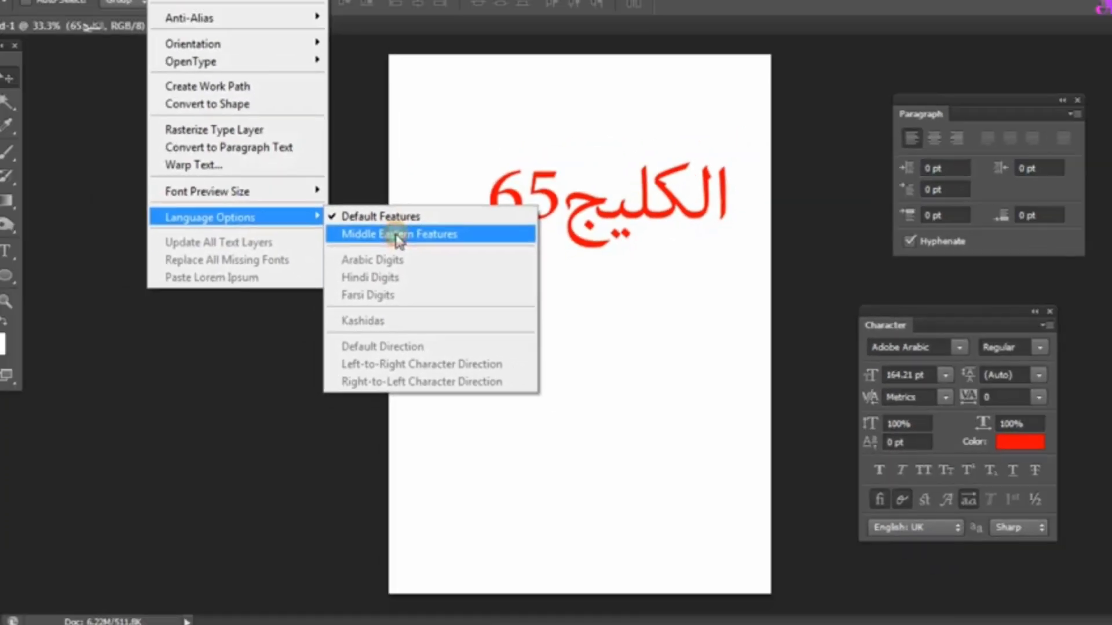
left_click(416, 207)
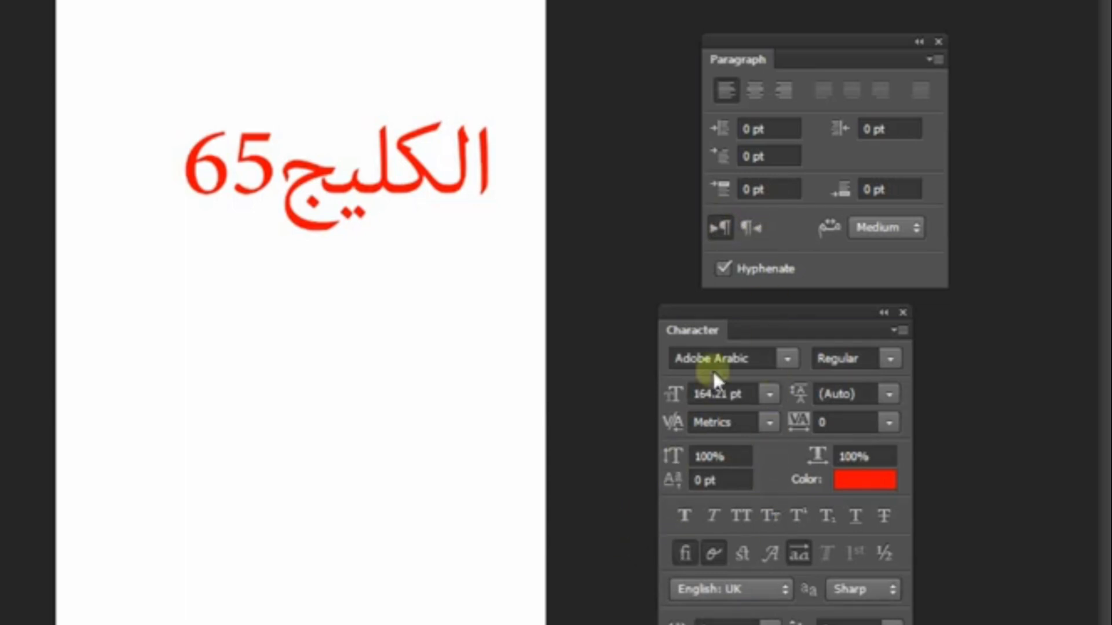
Move the Character panel up so its digit options are reachable, and set the text's digits to Hindi
left_click_drag(720, 315, 719, 312)
left_click_drag(696, 296, 677, 216)
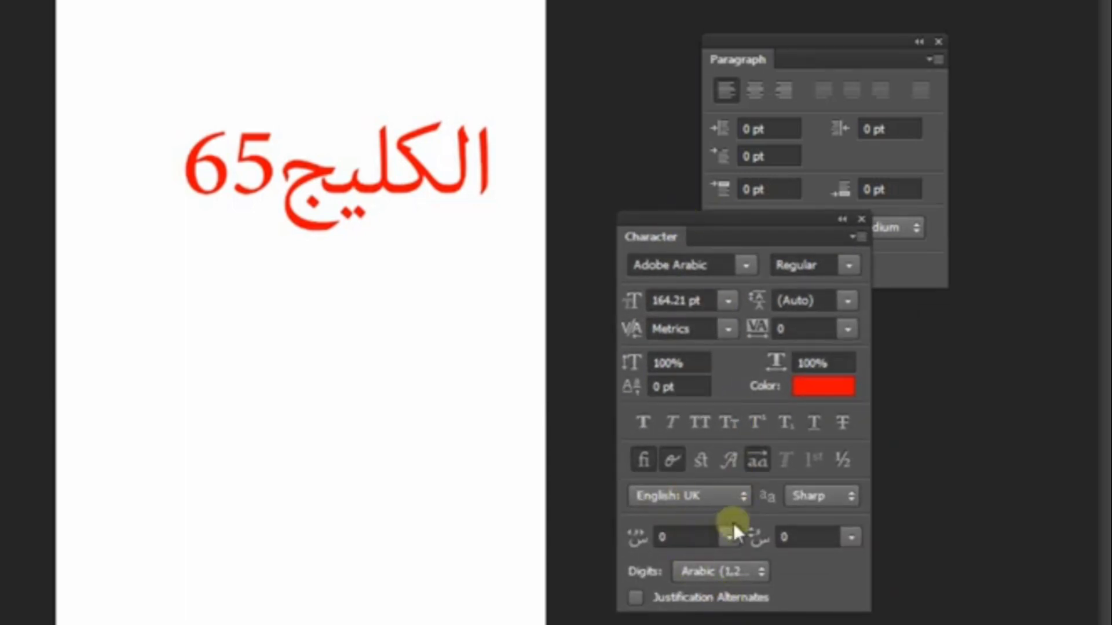
left_click(757, 573)
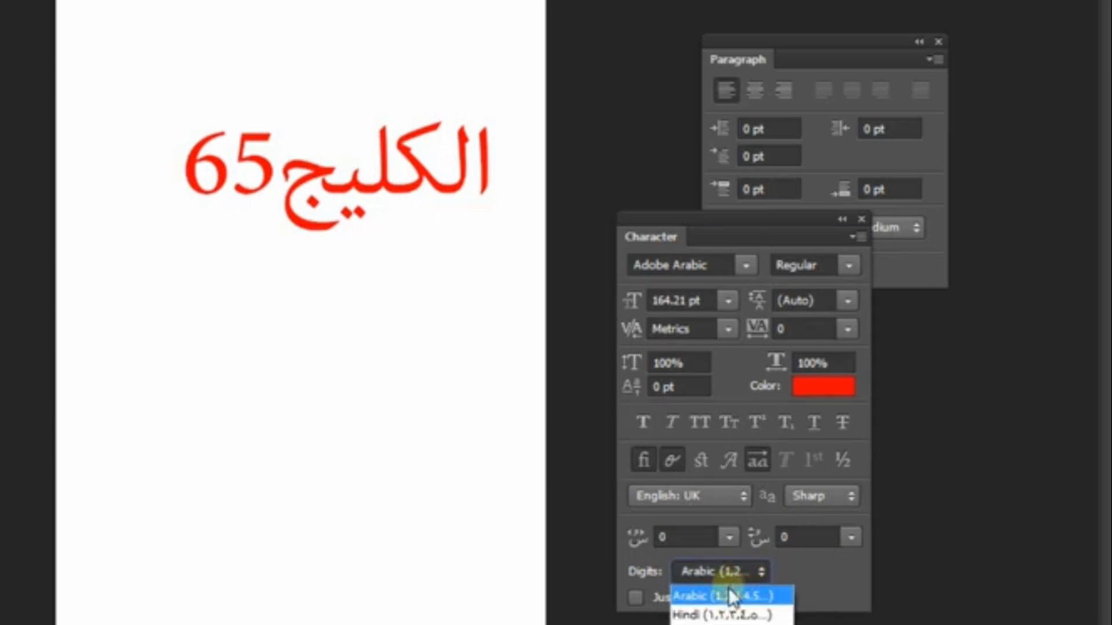
left_click(722, 615)
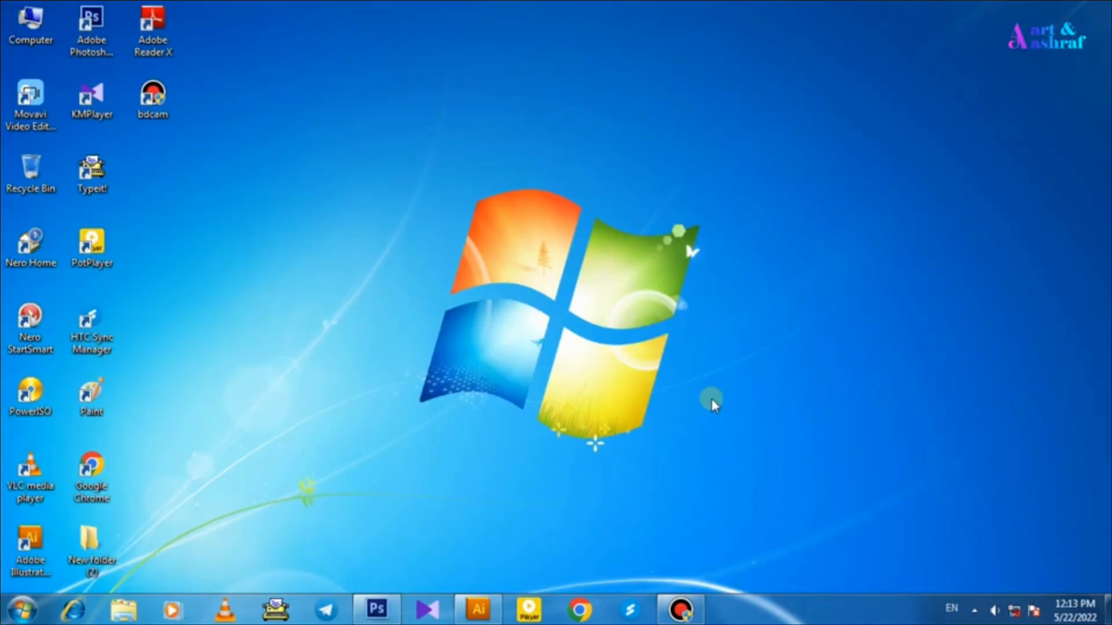
Switch to Illustrator and add the Arabic test text "الكط" in the upper part of the blank artboard
left_click(478, 608)
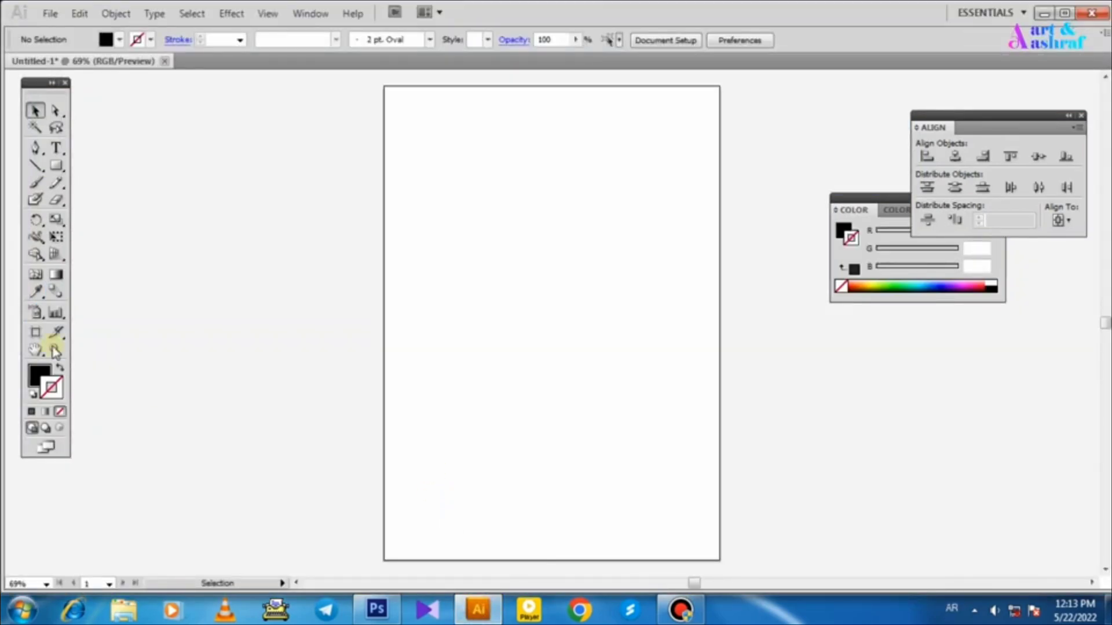
left_click(56, 147)
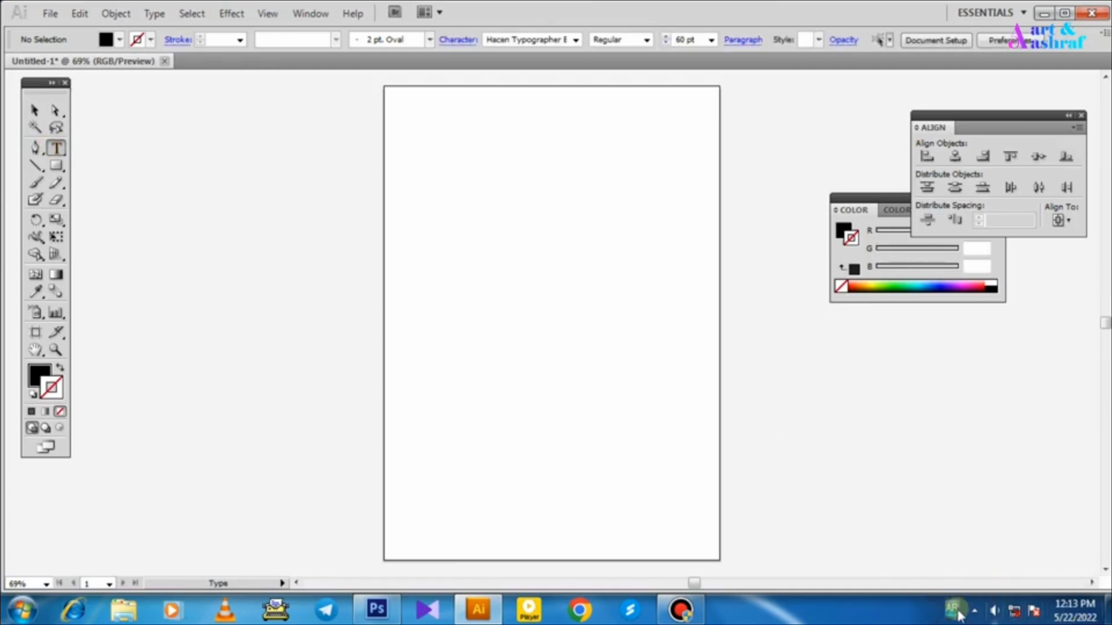
left_click(542, 249)
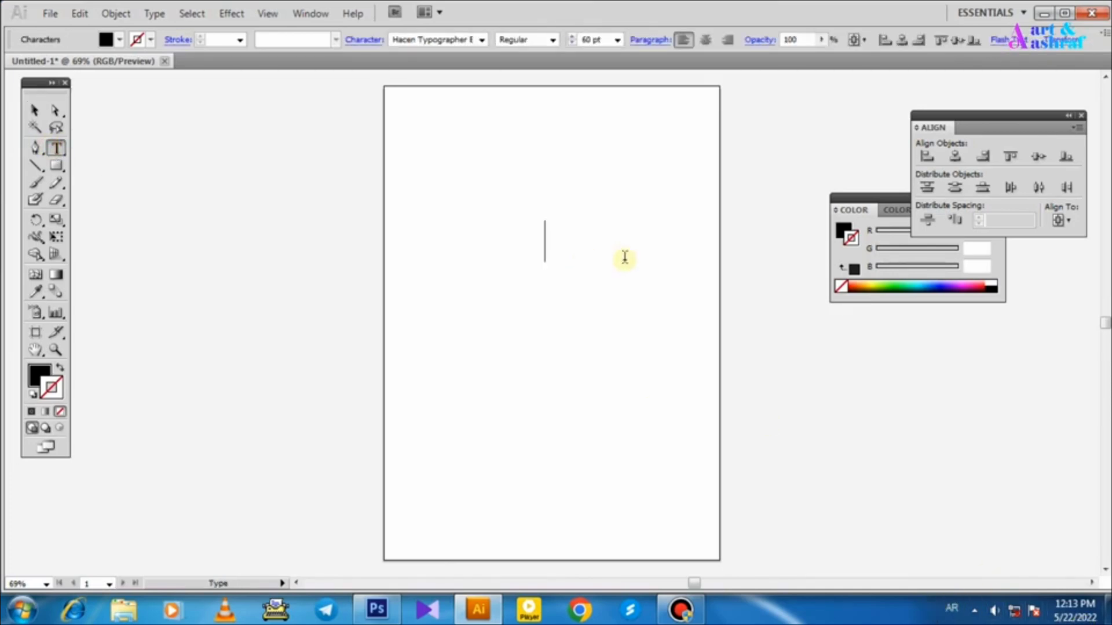
type("الكط")
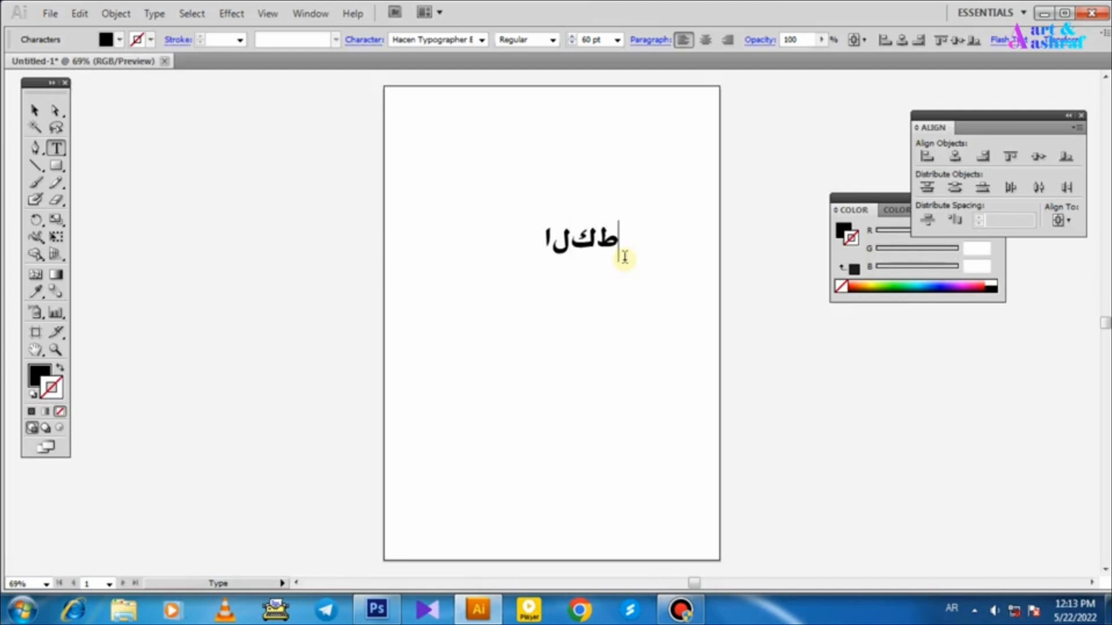
left_click(35, 110)
left_click(580, 302)
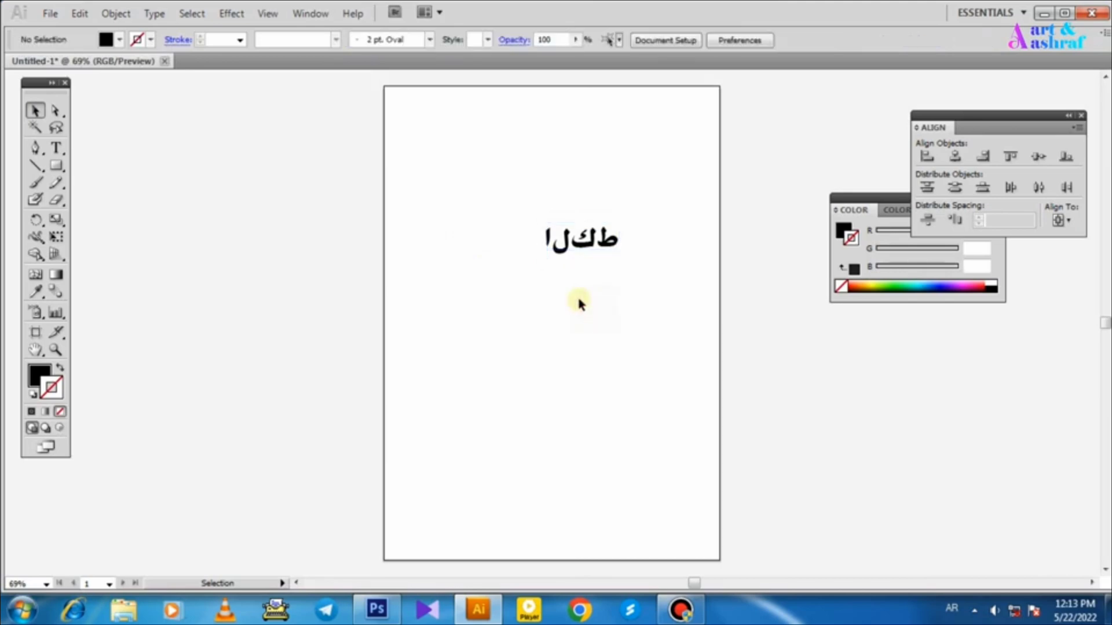
Examine the Type preferences for Middle Eastern text options and cancel the dialog without changing anything
left_click(79, 13)
mouse_move(172, 547)
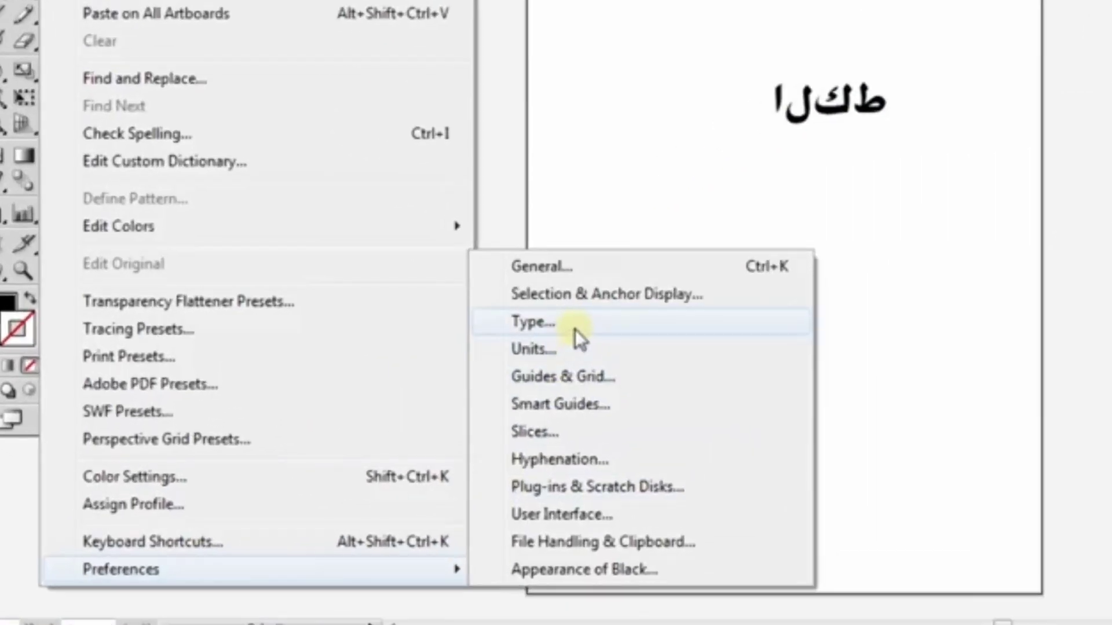
left_click(416, 387)
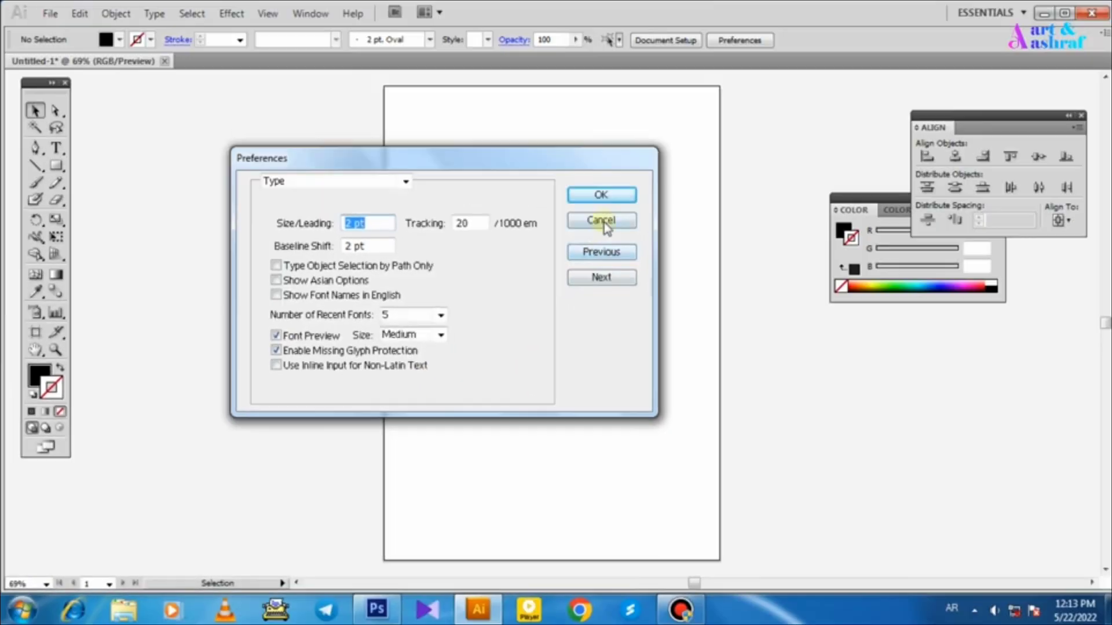
left_click(860, 73)
key("ctrl+k")
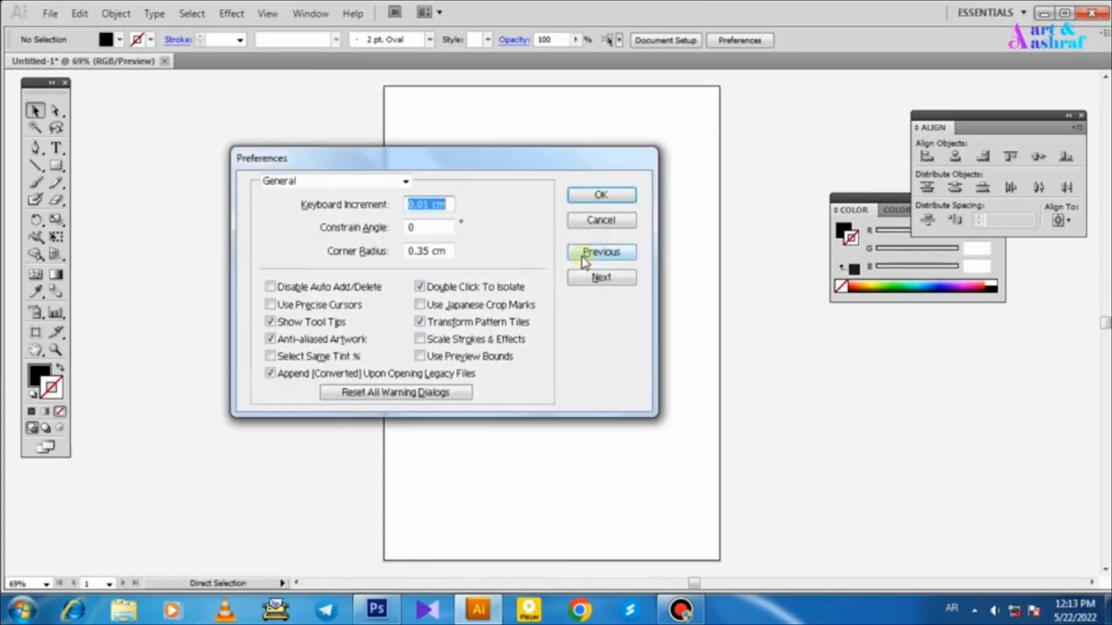
left_click(406, 181)
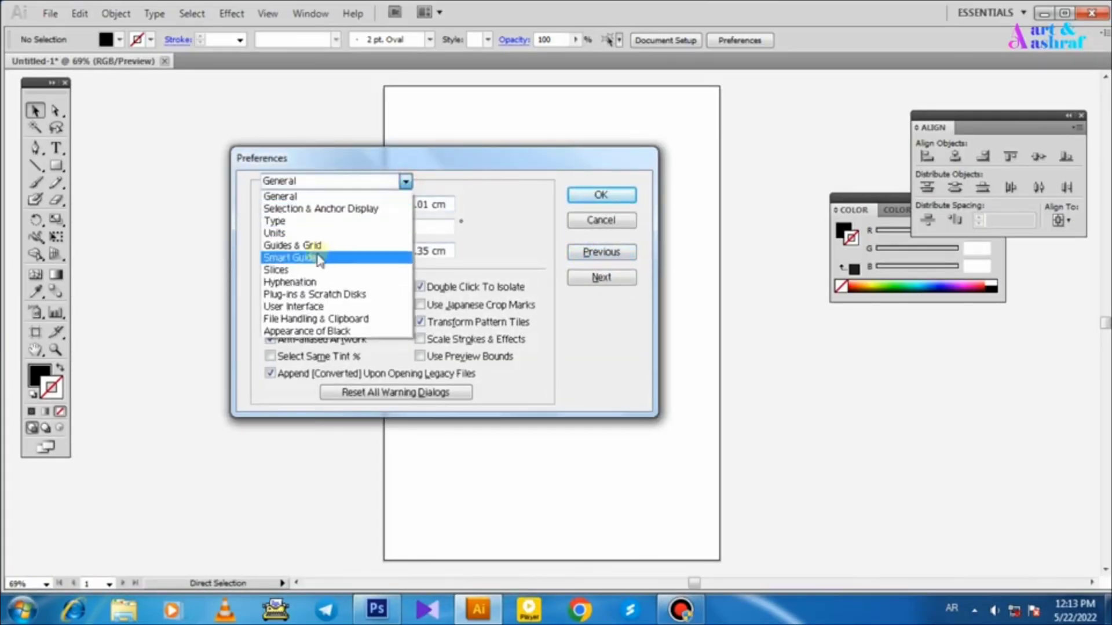
left_click(297, 223)
left_click(621, 223)
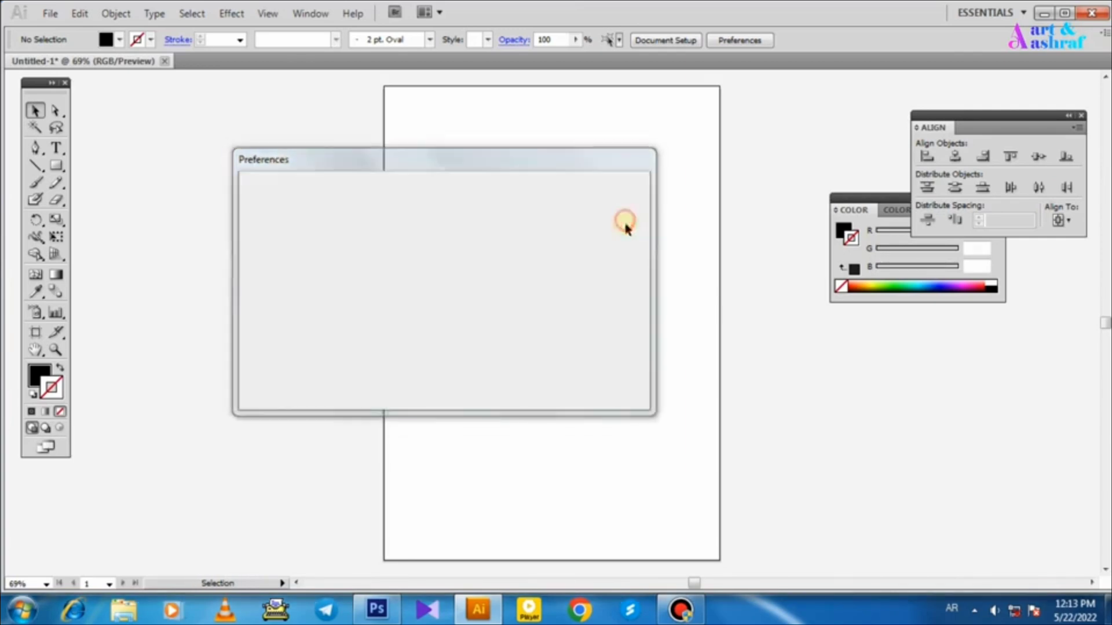
left_click(738, 42)
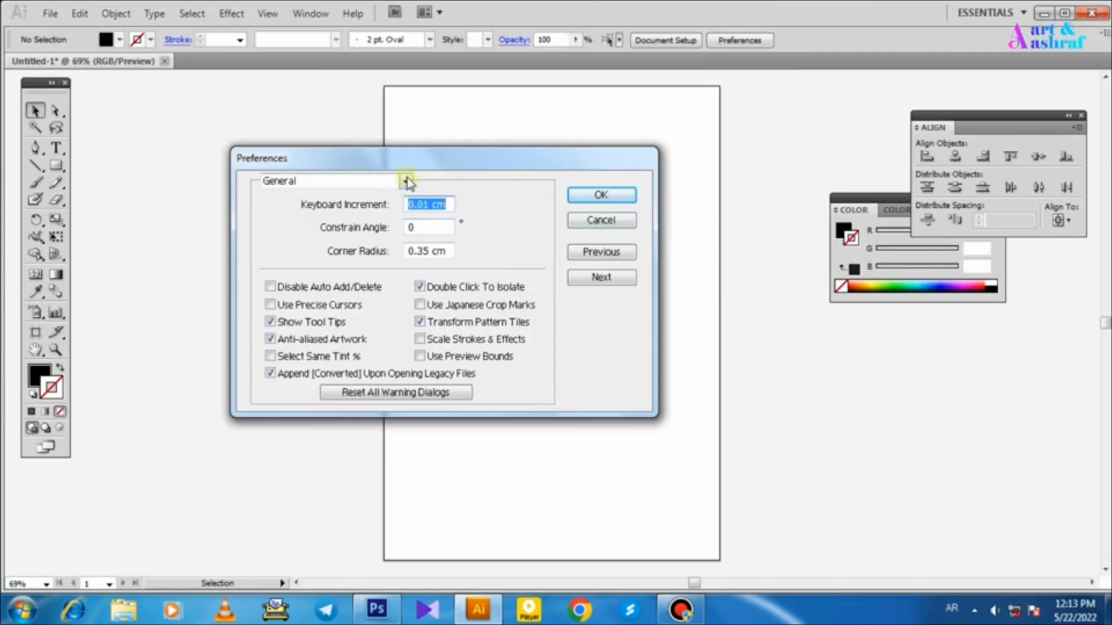
left_click(407, 181)
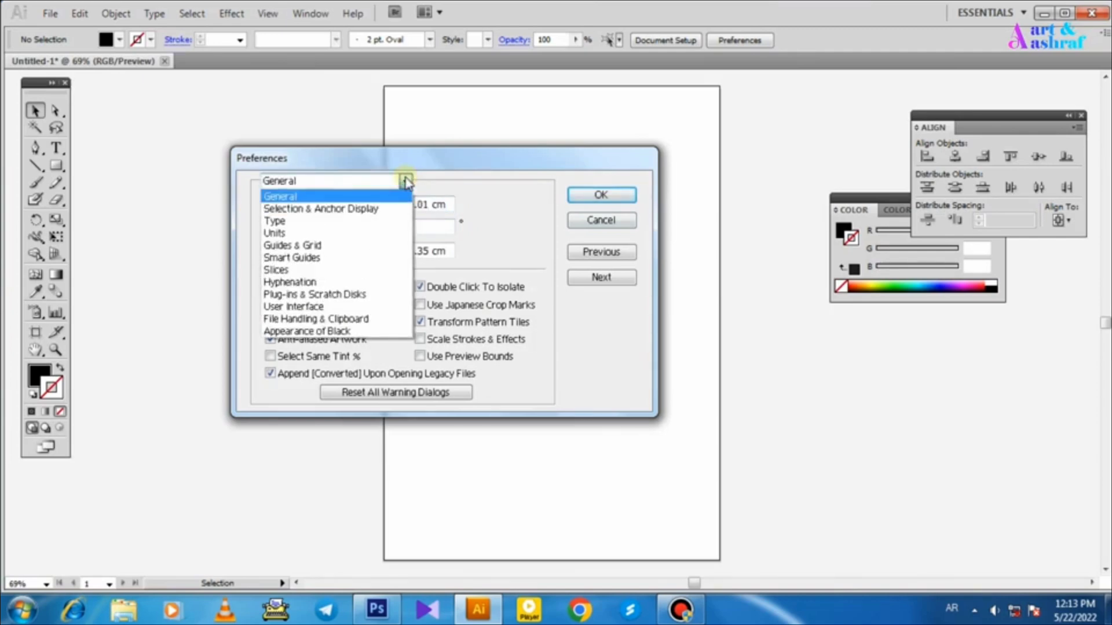
left_click(324, 222)
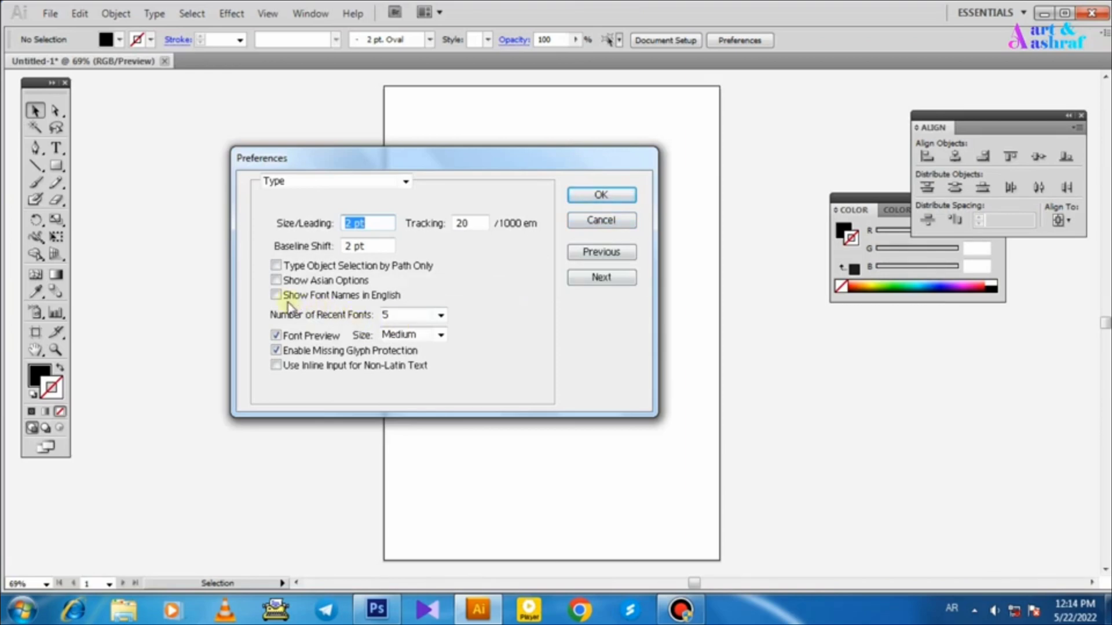
left_click(616, 221)
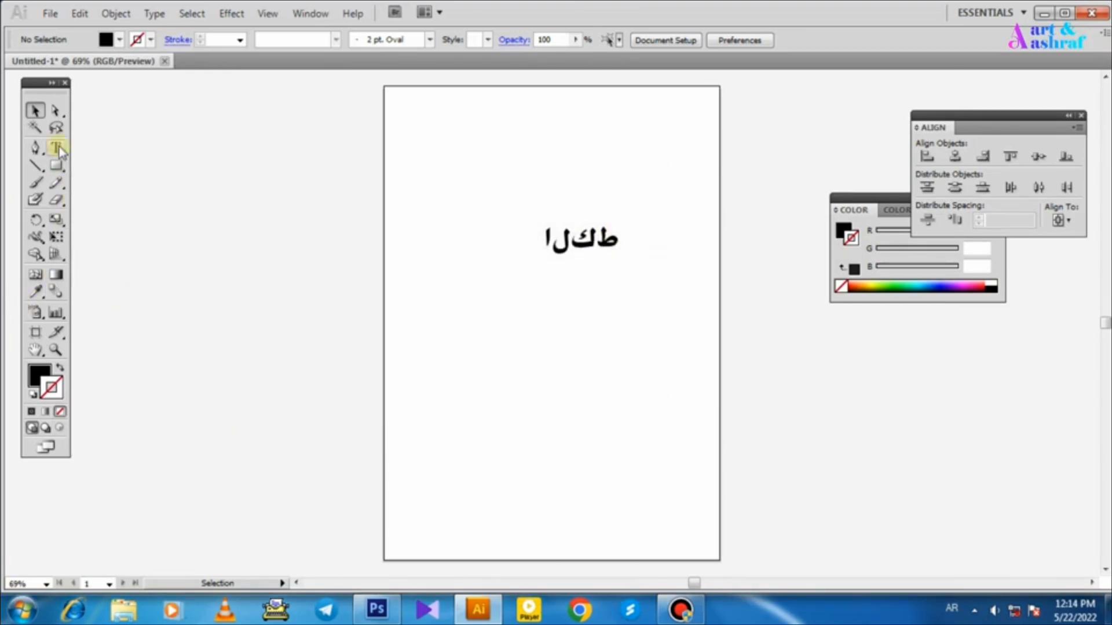
Check the composer choices in the paragraph options for Middle Eastern text support
left_click(58, 148)
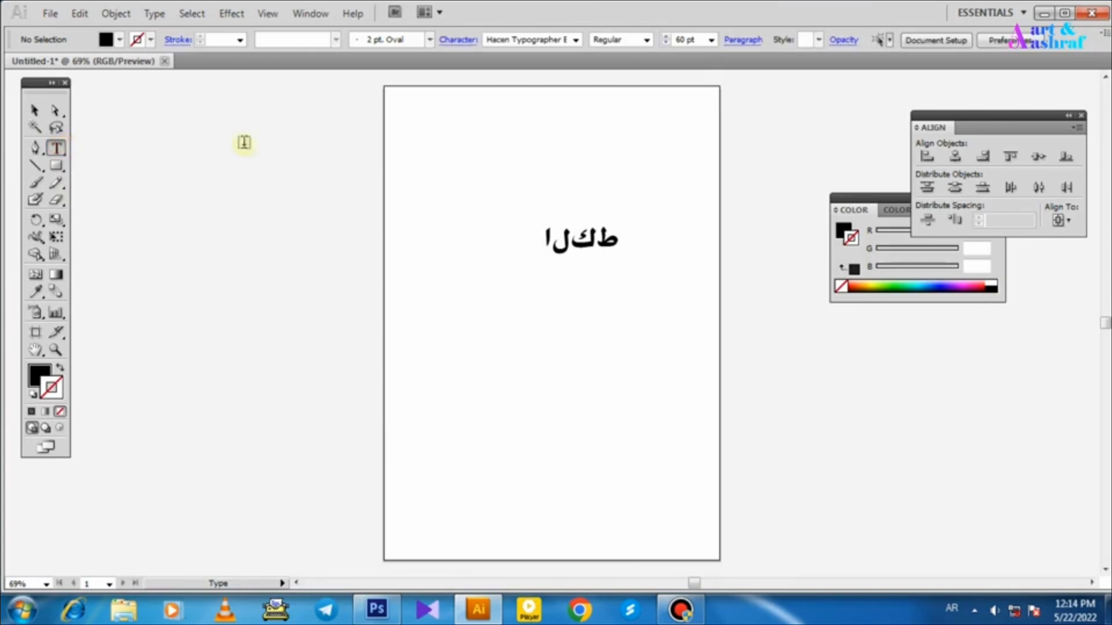
left_click(743, 41)
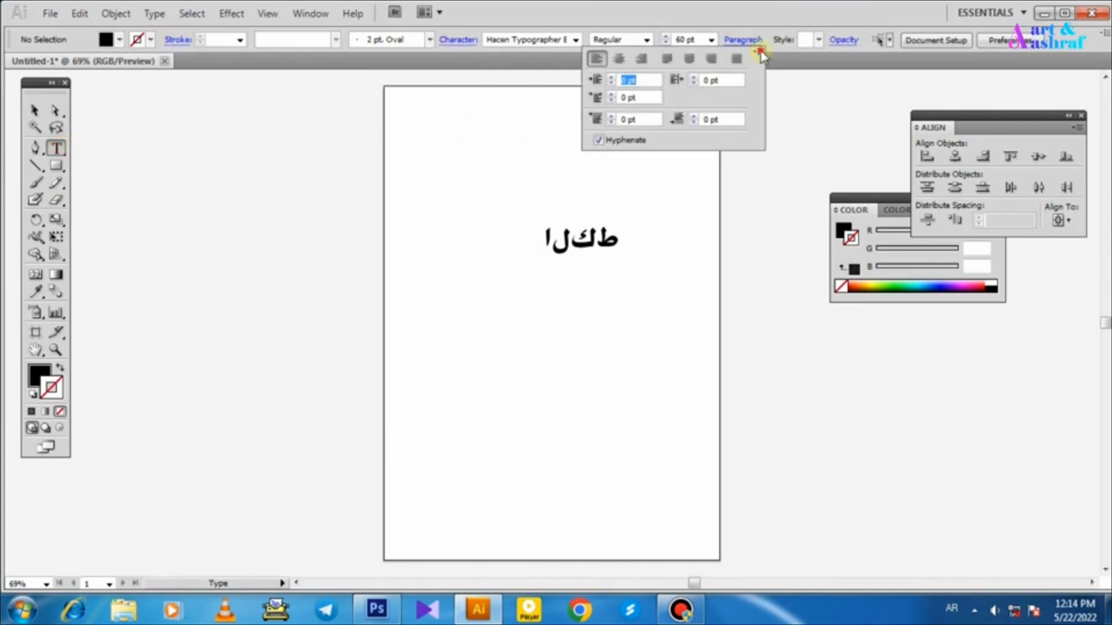
left_click(759, 53)
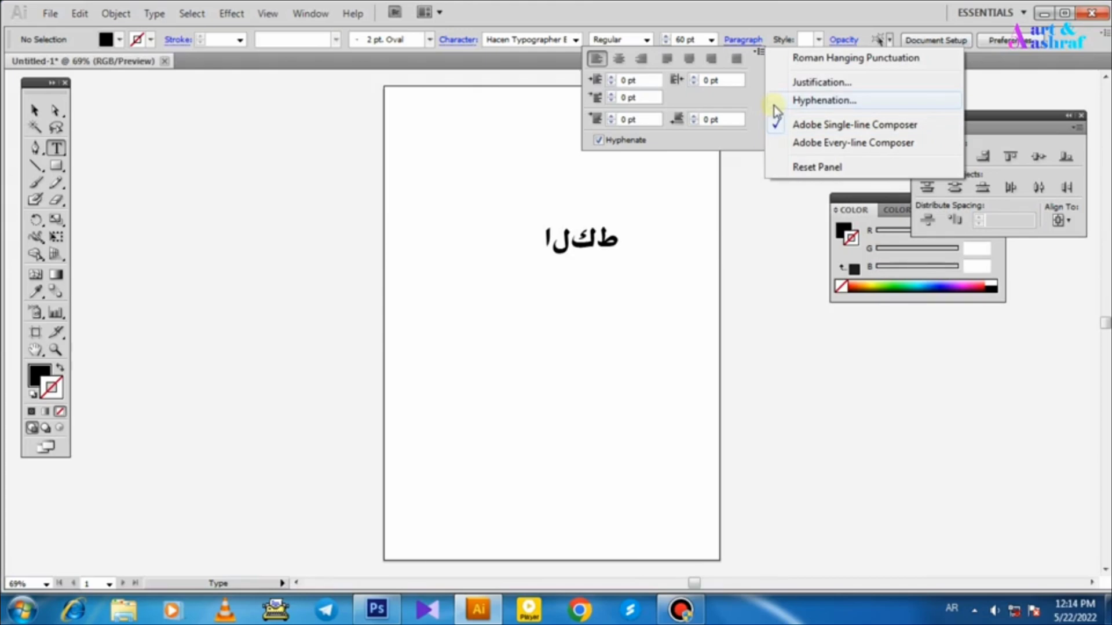
left_click(686, 269)
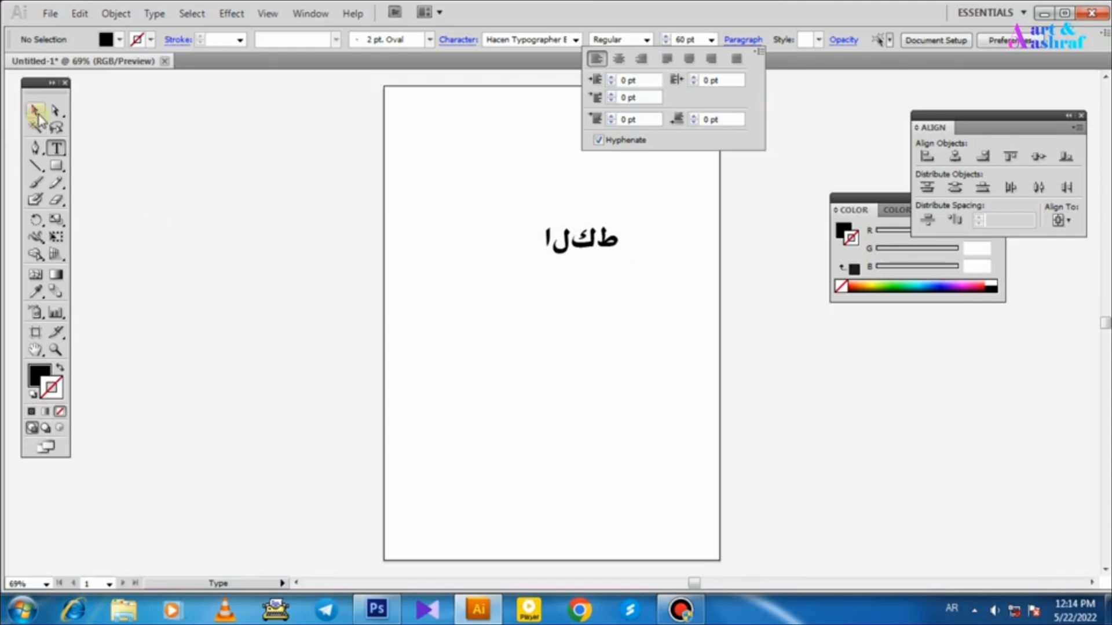
Delete the Arabic test text and the stray text frame drawn around it, leaving the artboard empty
left_click_drag(662, 328, 533, 180)
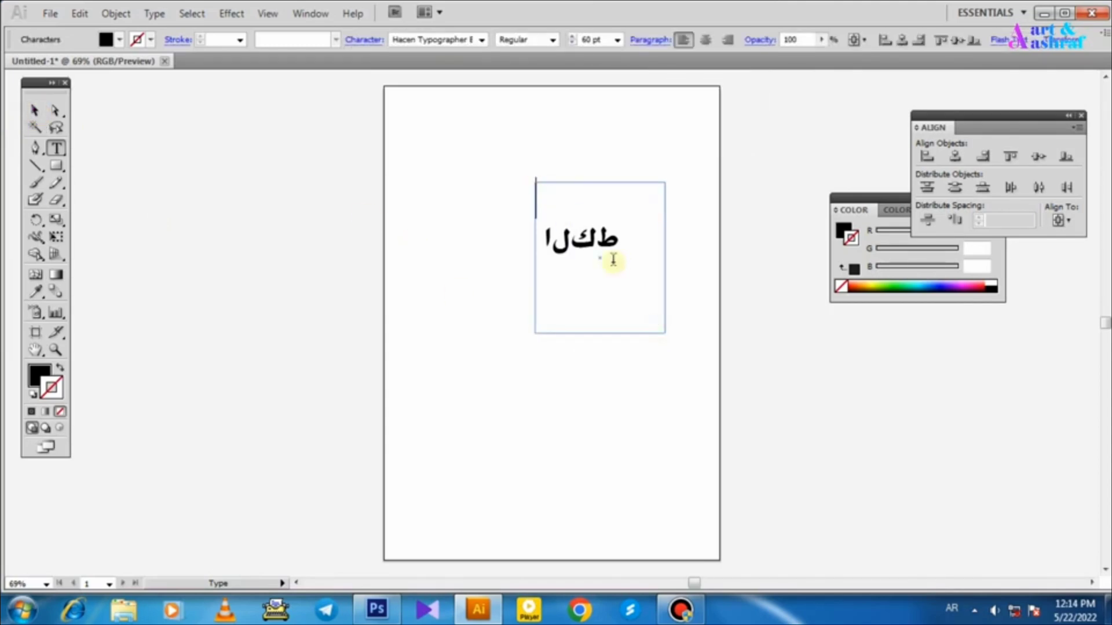
left_click(34, 110)
key("Delete")
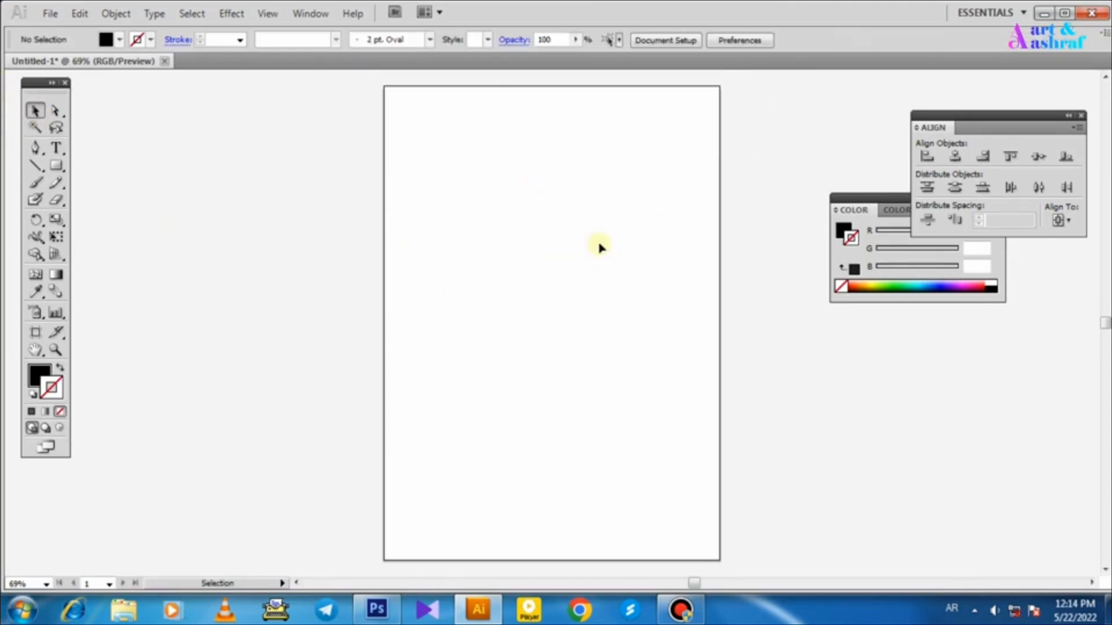
Switch to Photoshop and copy the whole content of the upper Arabic text line "الكليج٦٥"
left_click(389, 611)
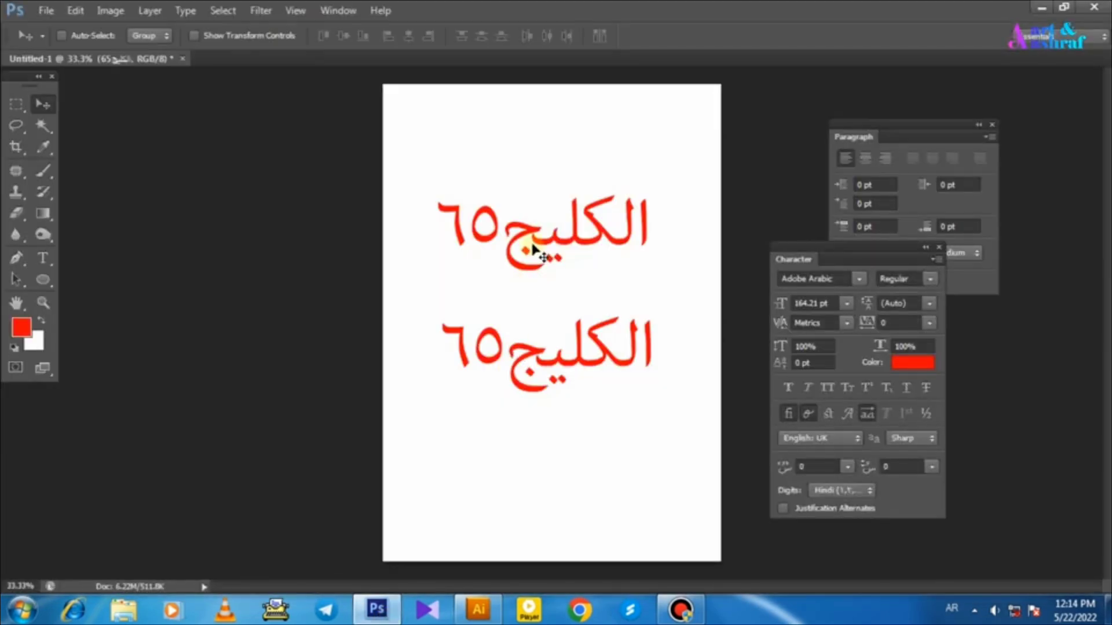
left_click(43, 258)
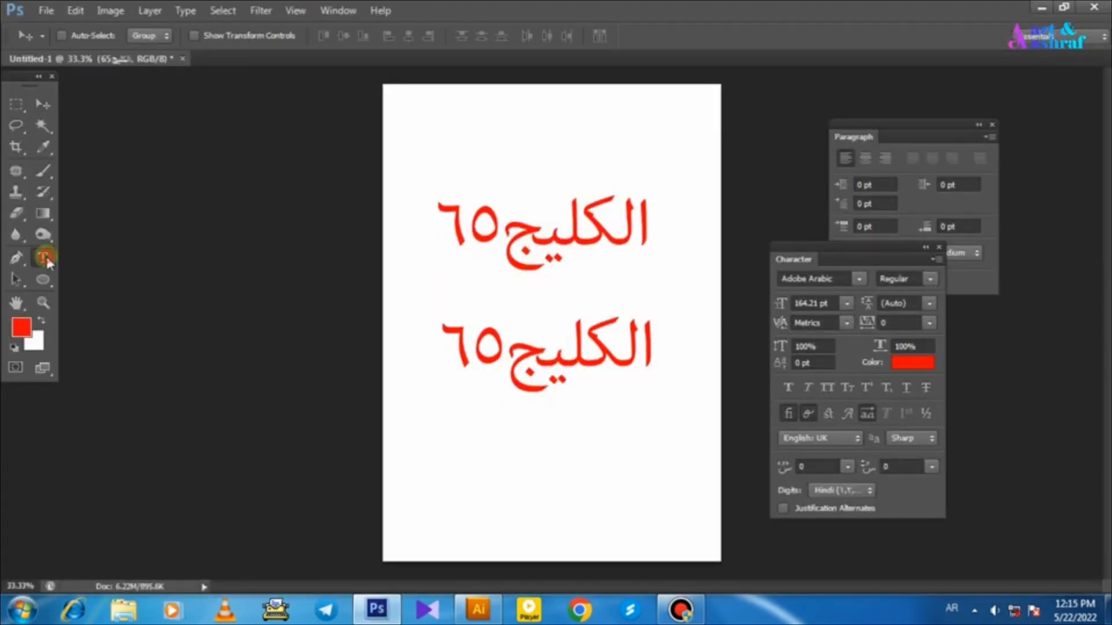
left_click(585, 229)
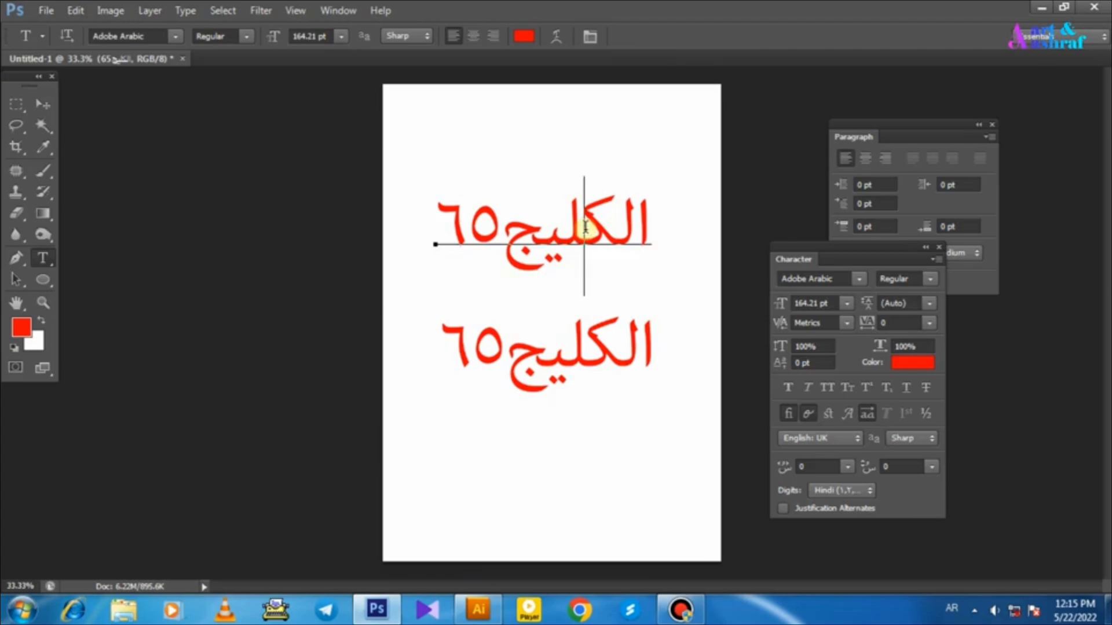
triple_click(585, 229)
key("ctrl+c")
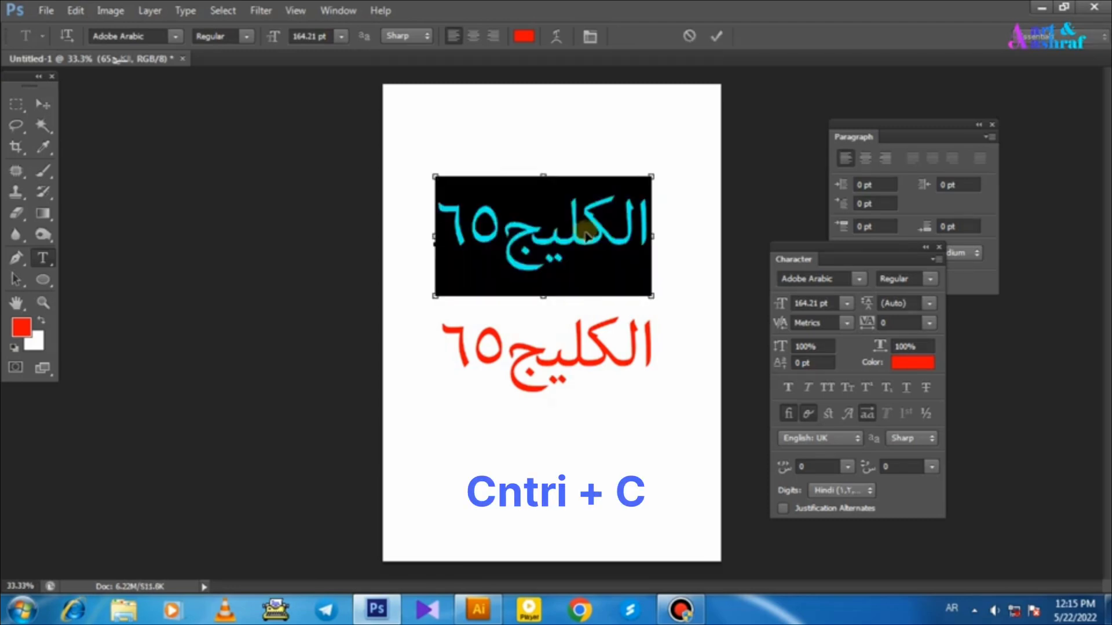
Switch to Illustrator and paste the copied Arabic text as a new text line in the upper half of the empty artboard
left_click(585, 235)
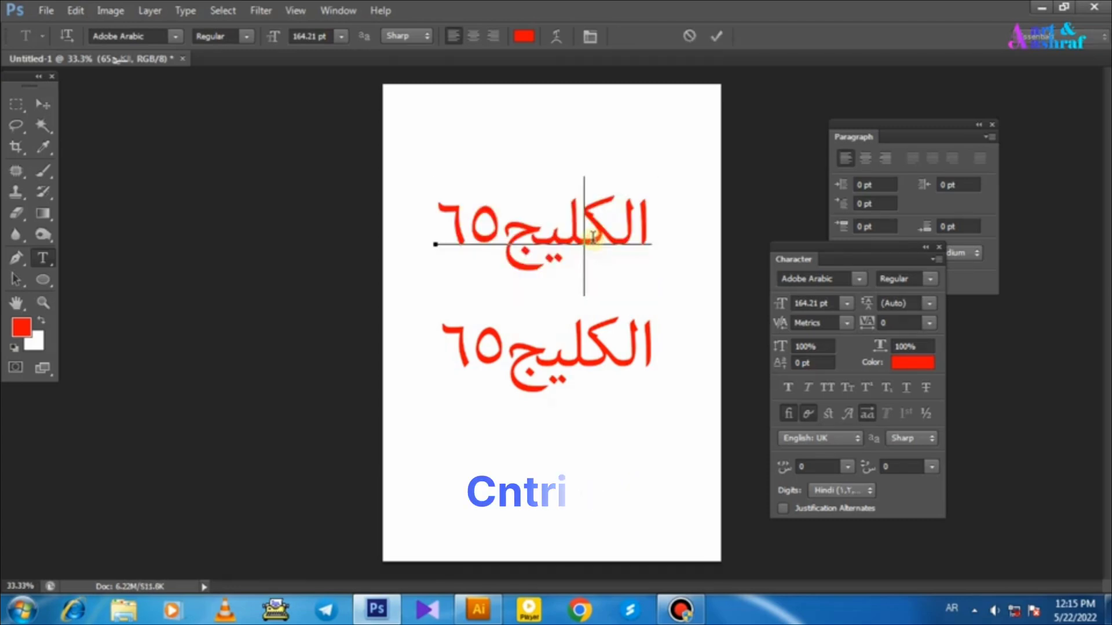
left_click(478, 606)
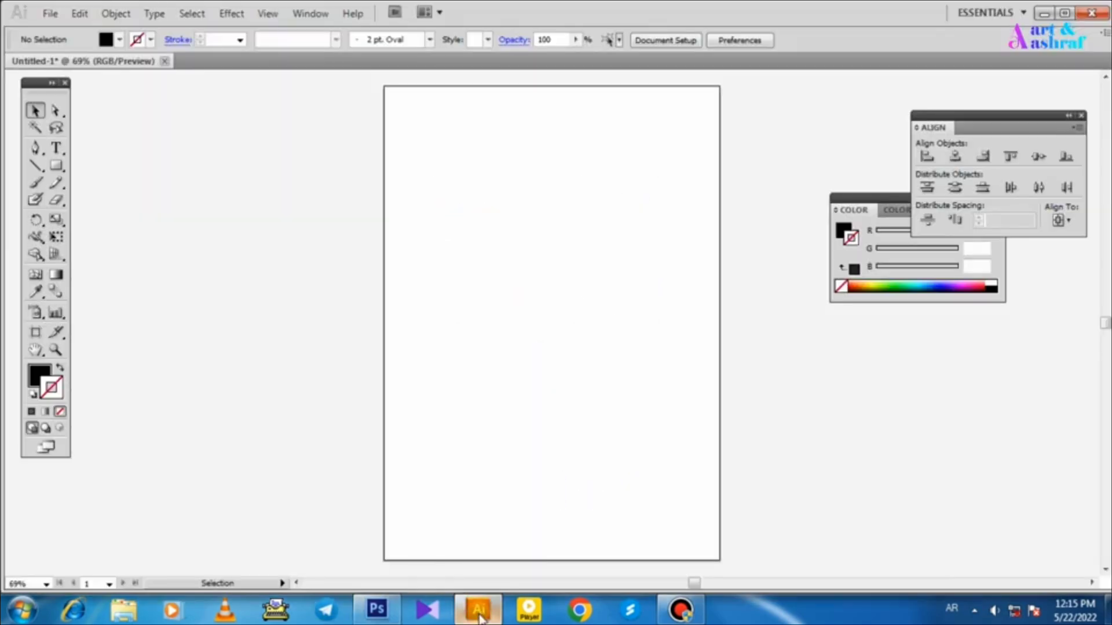
left_click(55, 149)
left_click(494, 246)
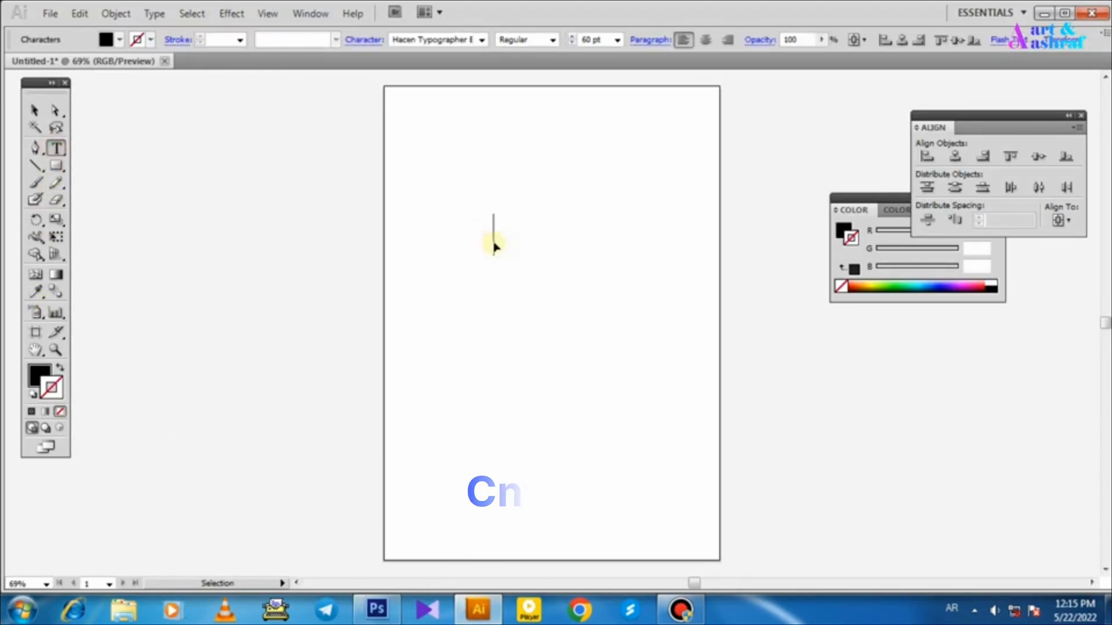
key("ctrl+v")
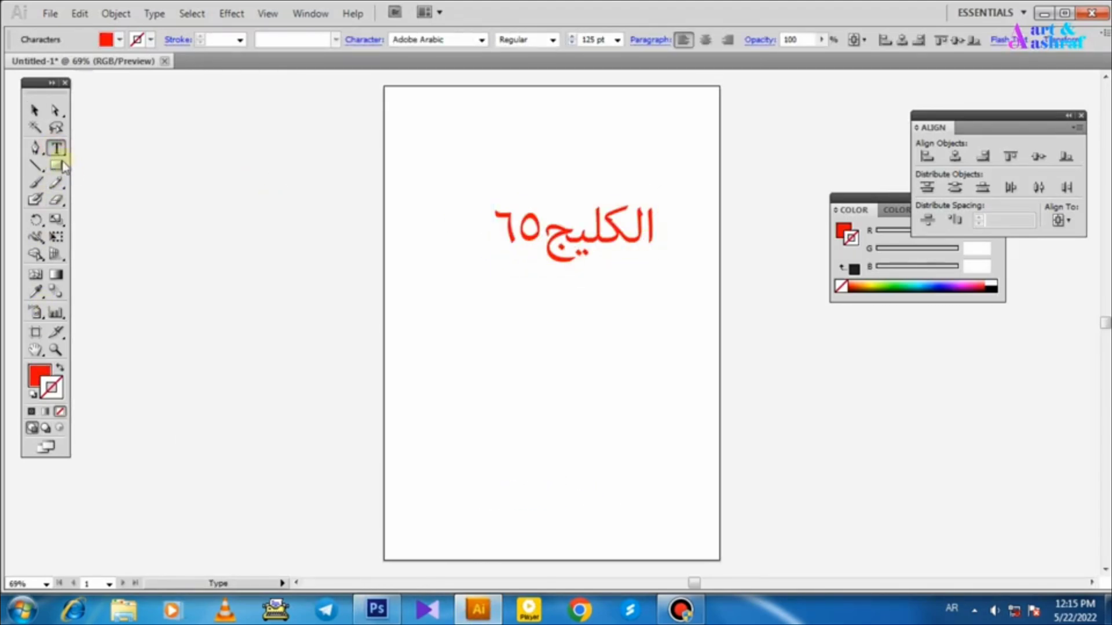
Move the pasted Arabic text to the middle of the artboard
left_click(34, 110)
left_click_drag(582, 233, 564, 168)
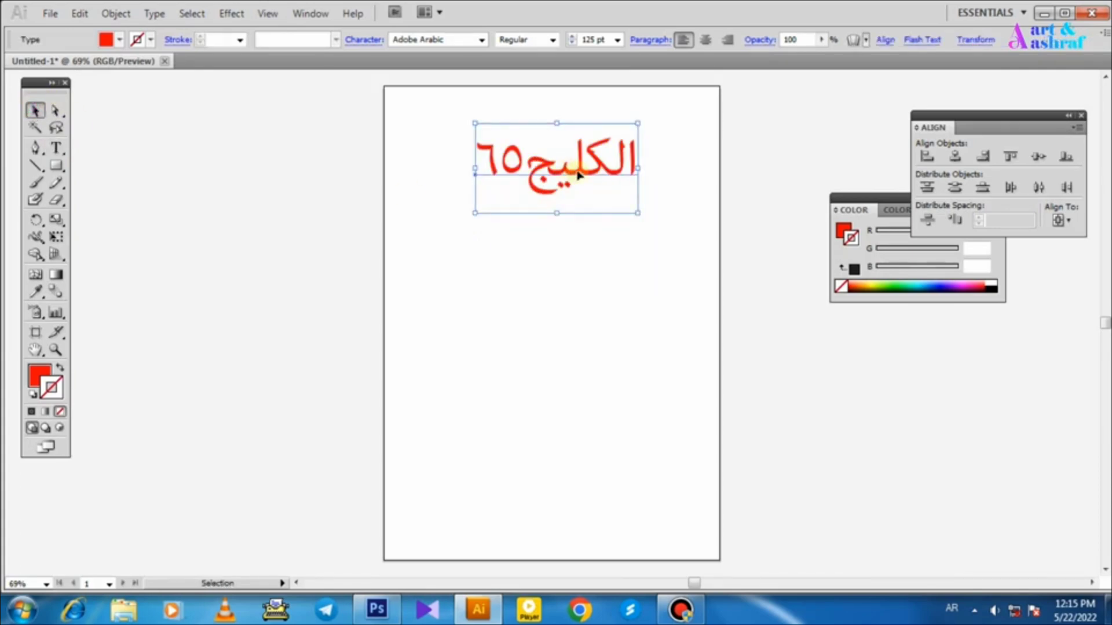
left_click_drag(578, 174, 577, 311)
Replace the whole content of the pasted text line with "الككطكط"
key("t")
left_click(576, 297)
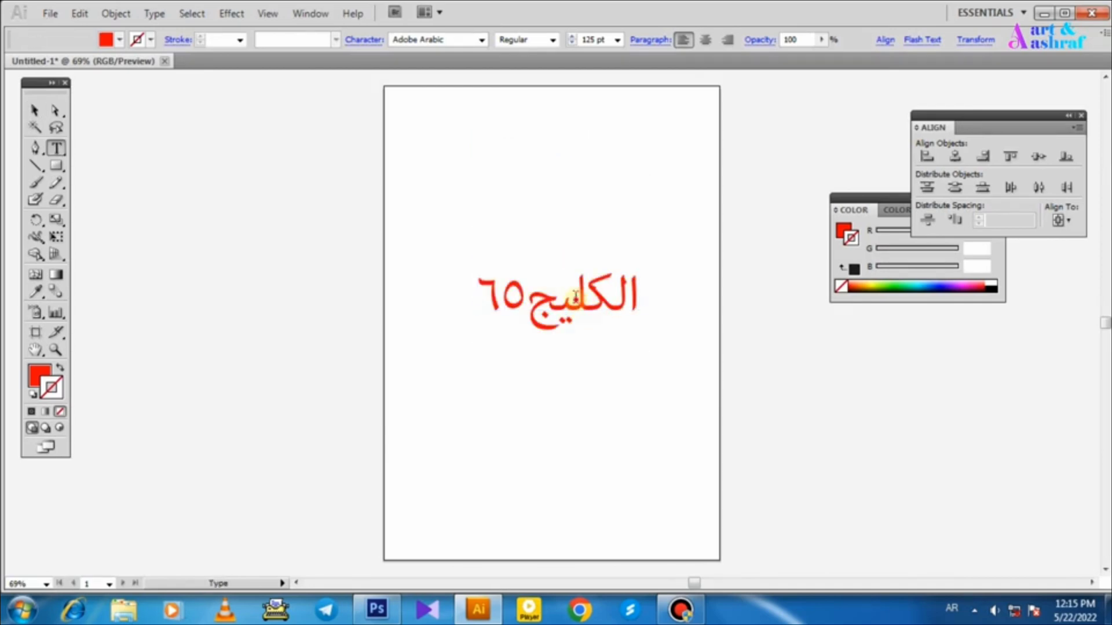
key("ctrl+a")
key("BackSpace")
type("ال")
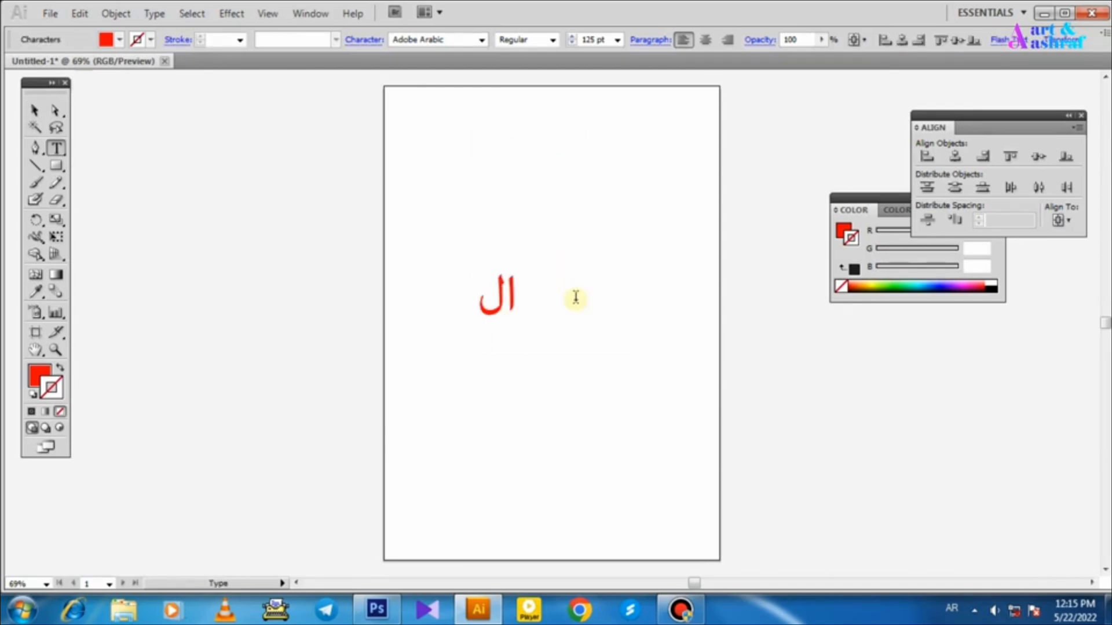
type("ككطكط")
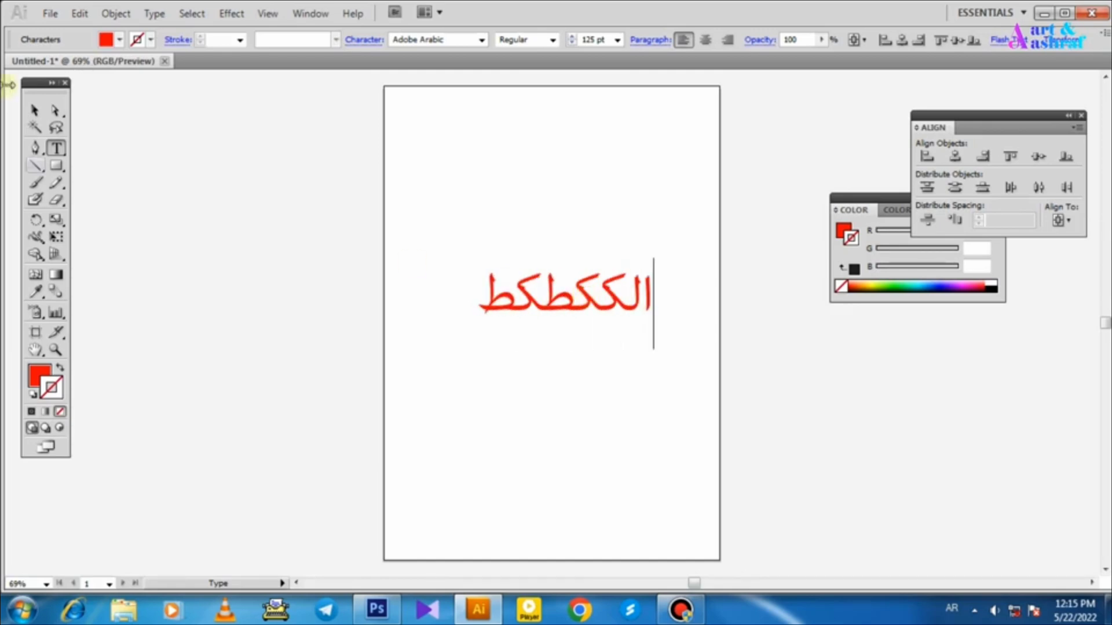
Move the edited red Arabic line up to the top of the artboard
left_click(34, 110)
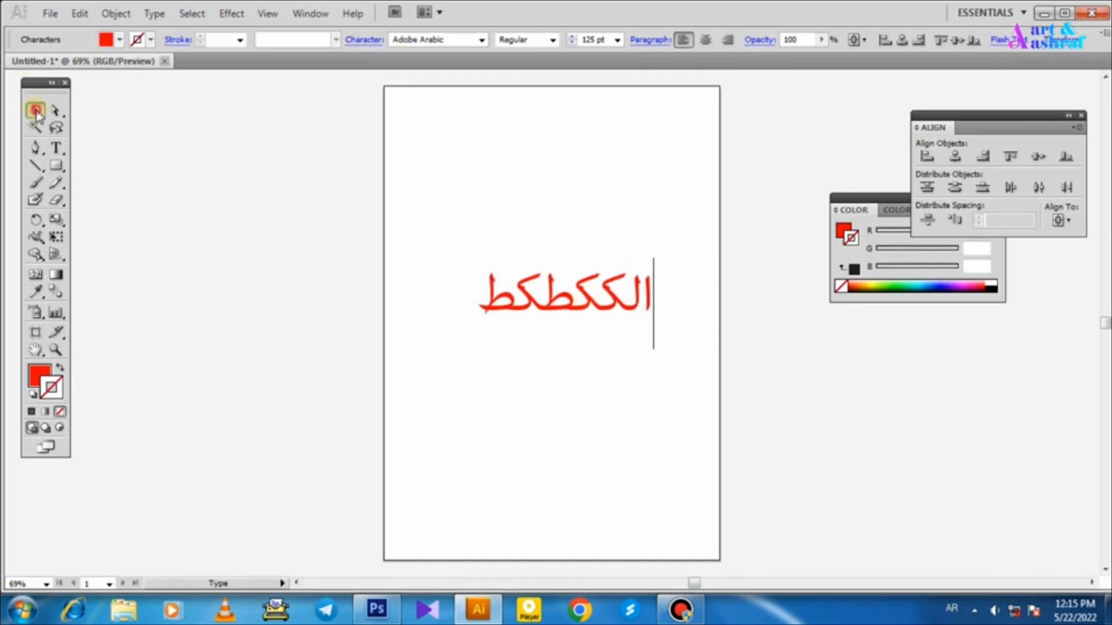
left_click(384, 211)
left_click_drag(544, 298, 541, 145)
Add a new text line reading "ابلابلاب" in the lower half of the artboard
left_click(56, 148)
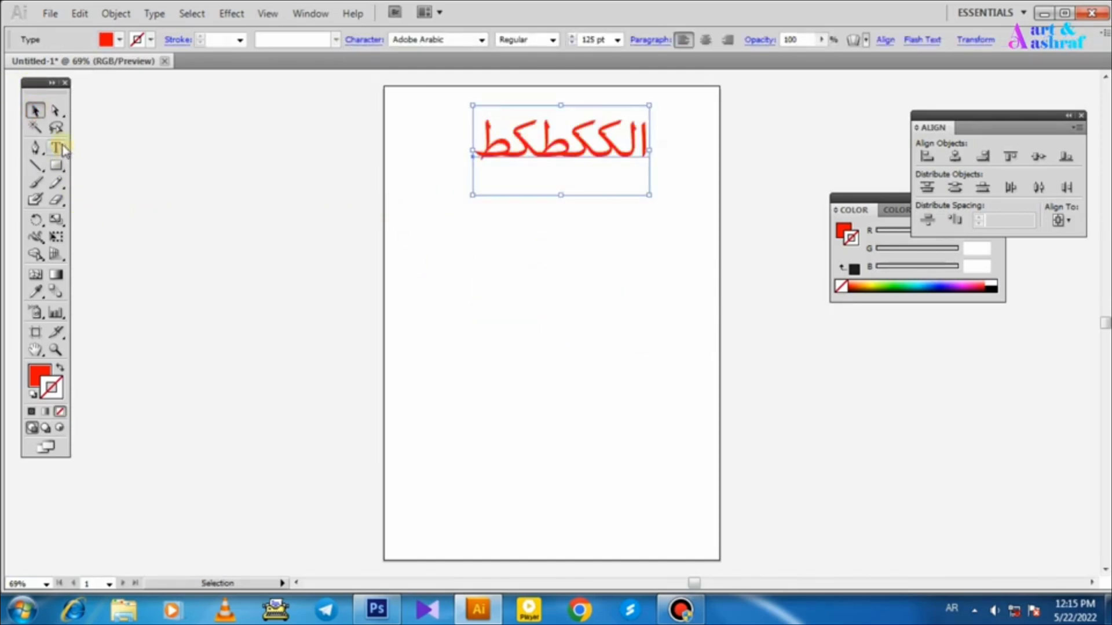
left_click(511, 353)
type("بالبالبا")
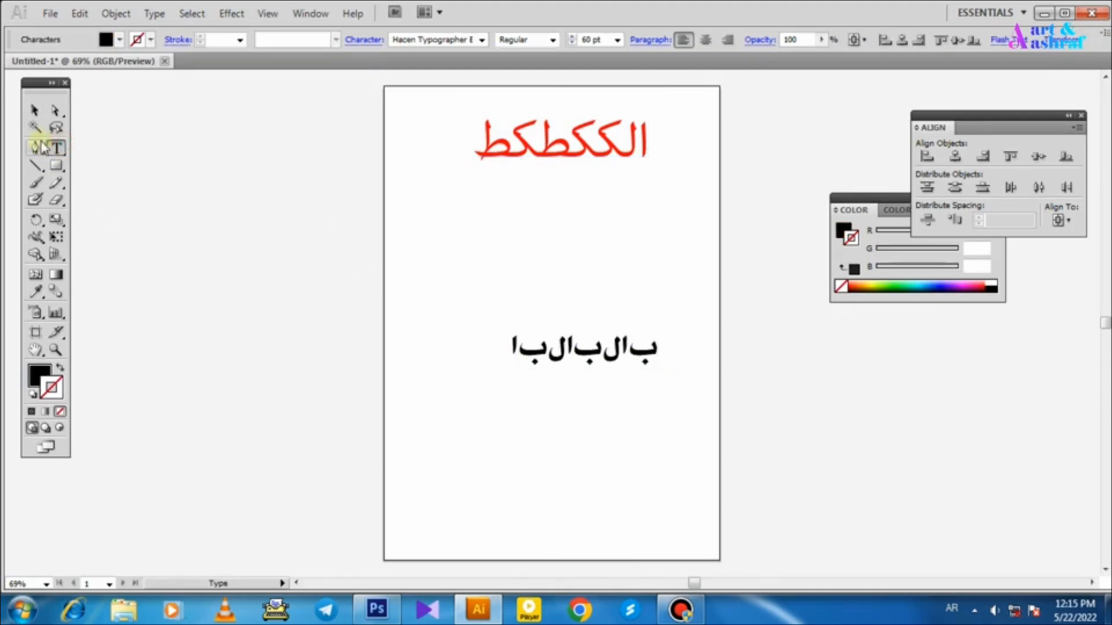
Copy the red line's Adobe Arabic 125 pt formatting onto the new black text line with the Eyedropper
left_click(34, 110)
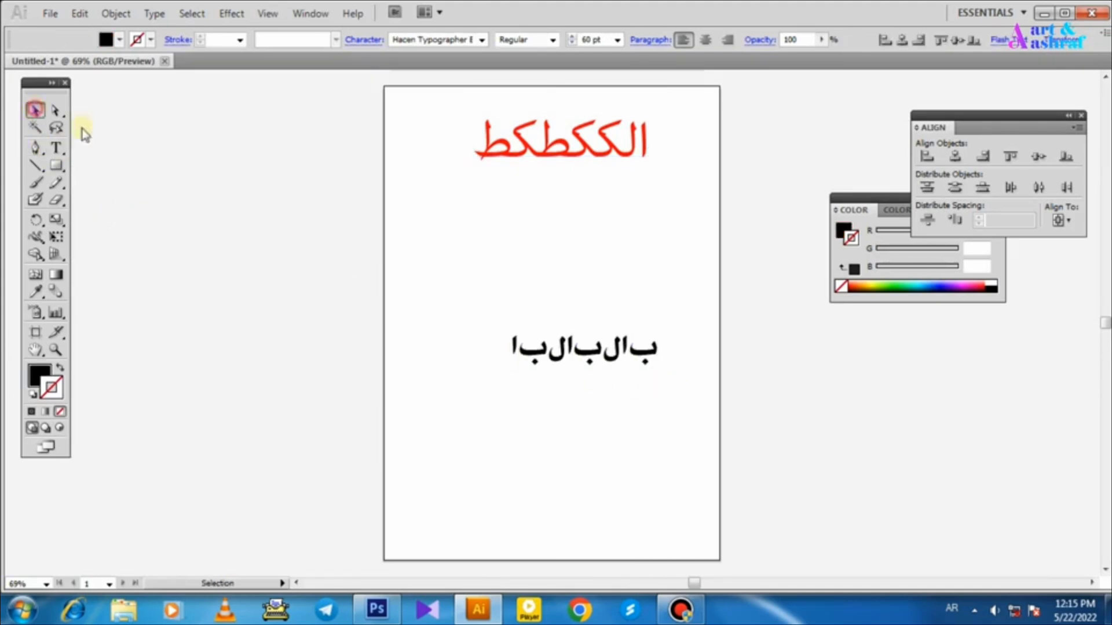
left_click(34, 293)
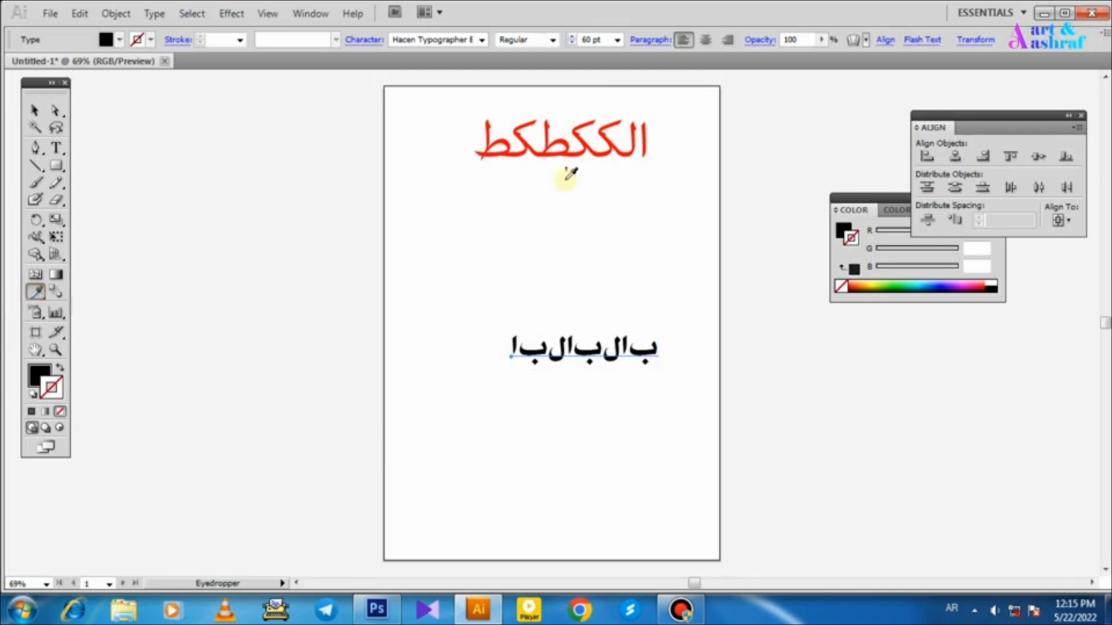
left_click(569, 146)
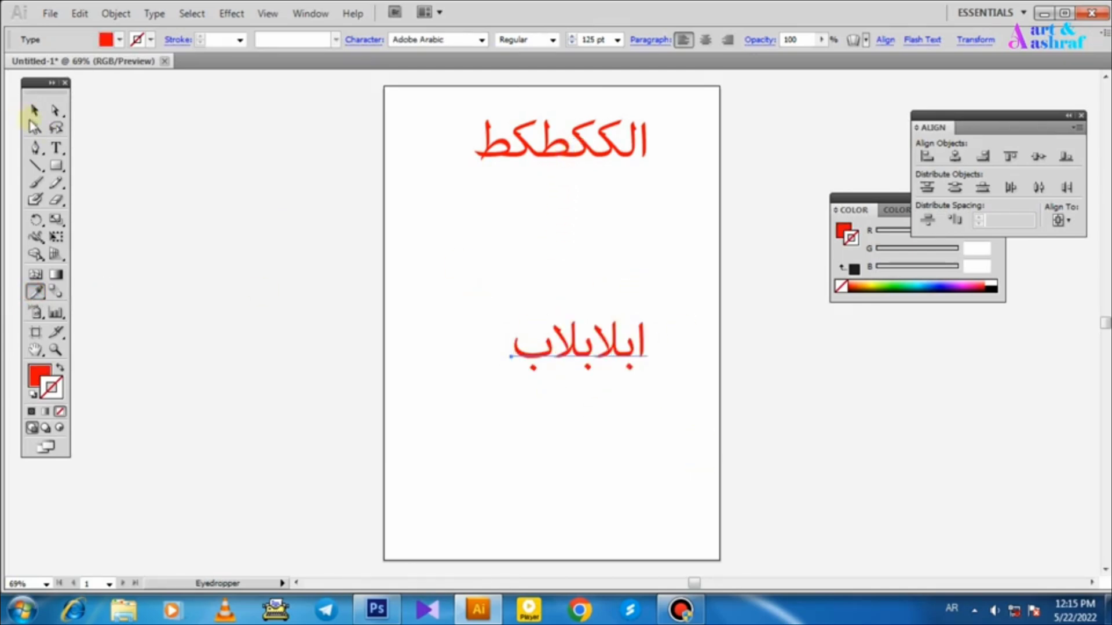
left_click(33, 112)
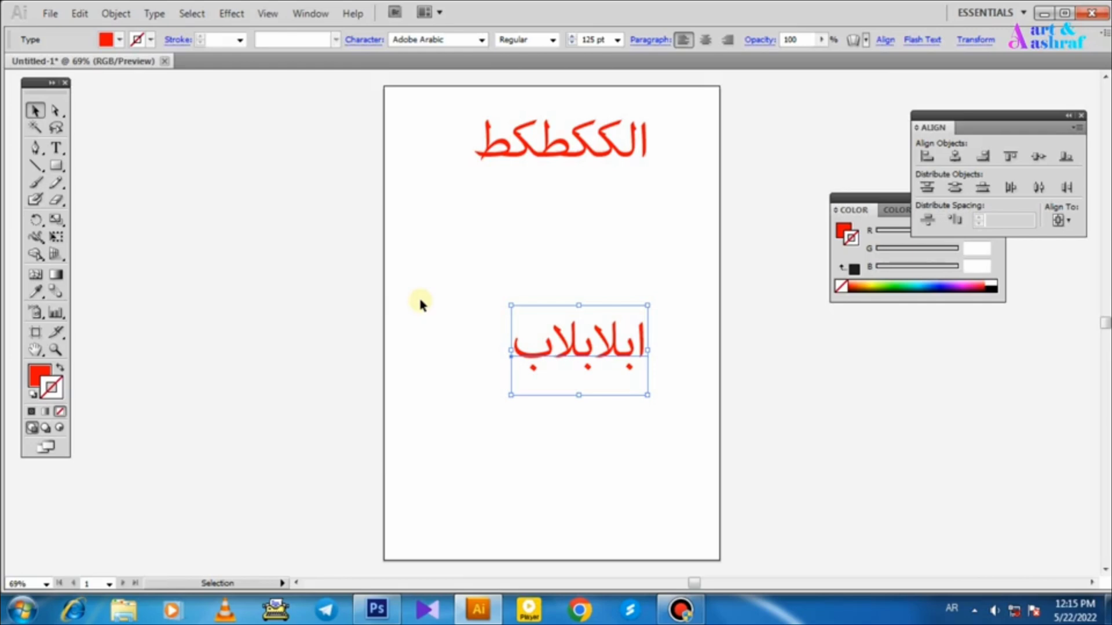
Move the lower Arabic line up beneath the top line, with their right edges roughly aligned
left_click(661, 322)
left_click_drag(617, 356, 625, 328)
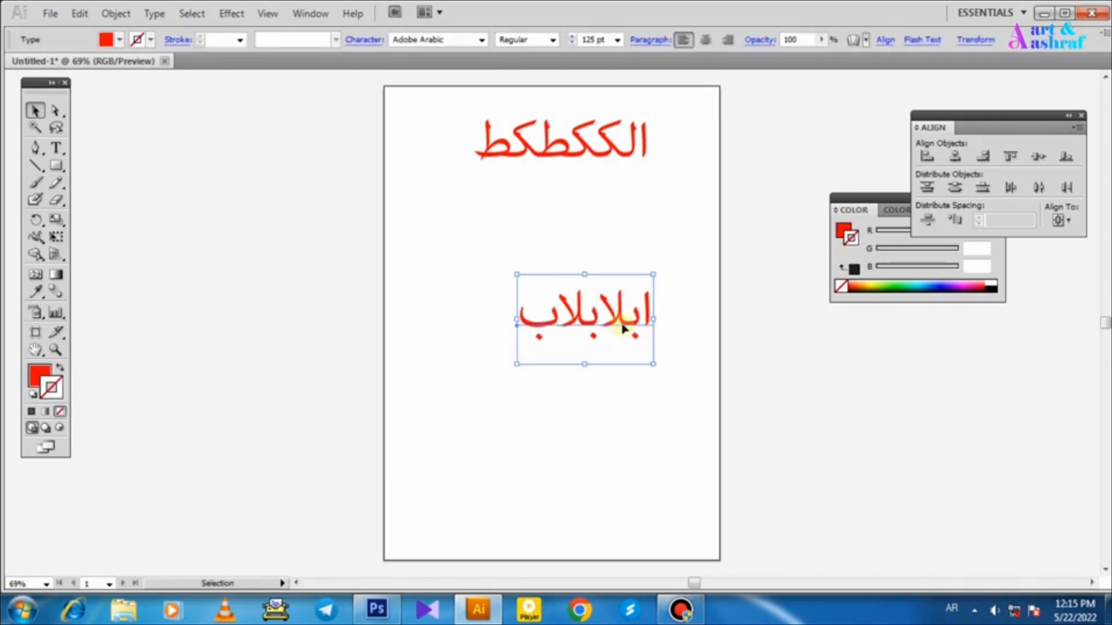
left_click(581, 216)
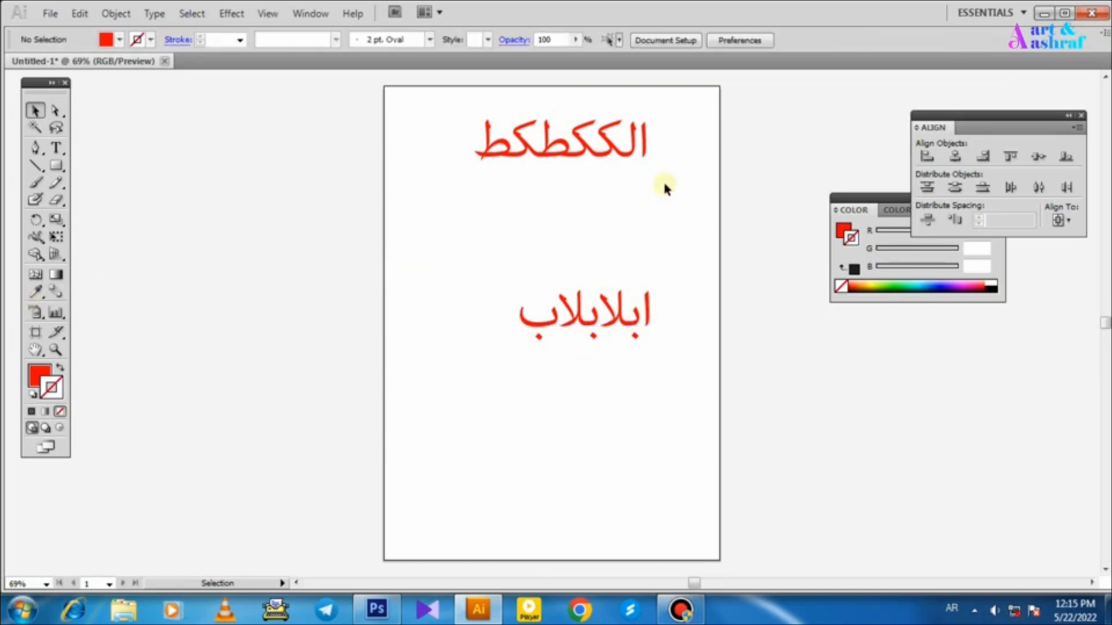
left_click_drag(658, 415, 615, 415)
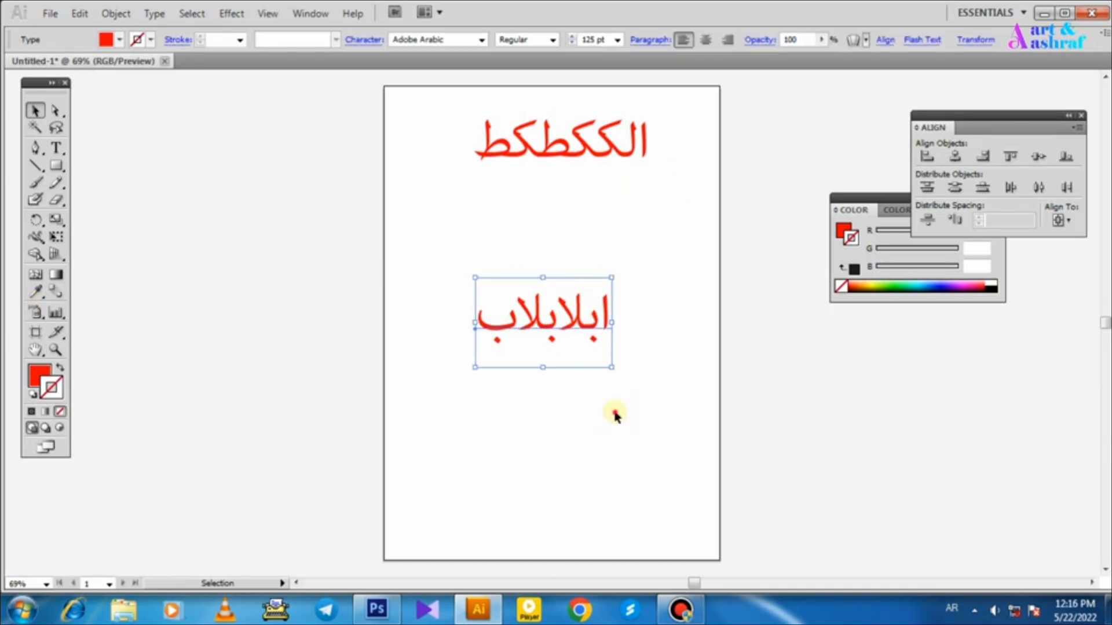
left_click(615, 415)
left_click_drag(566, 322, 603, 251)
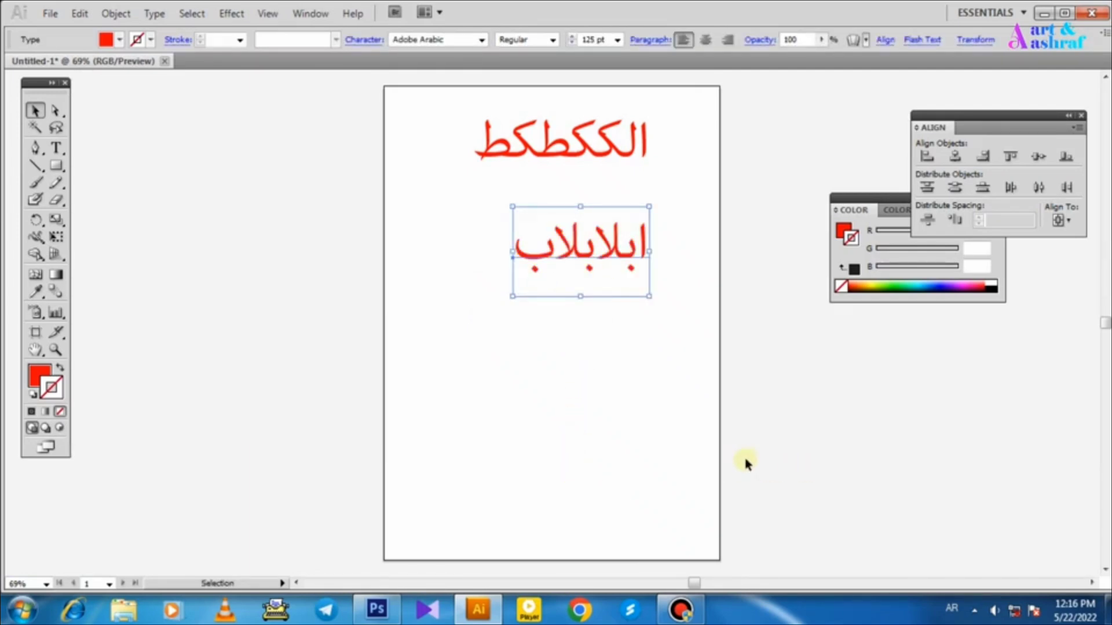
triple_click(591, 249)
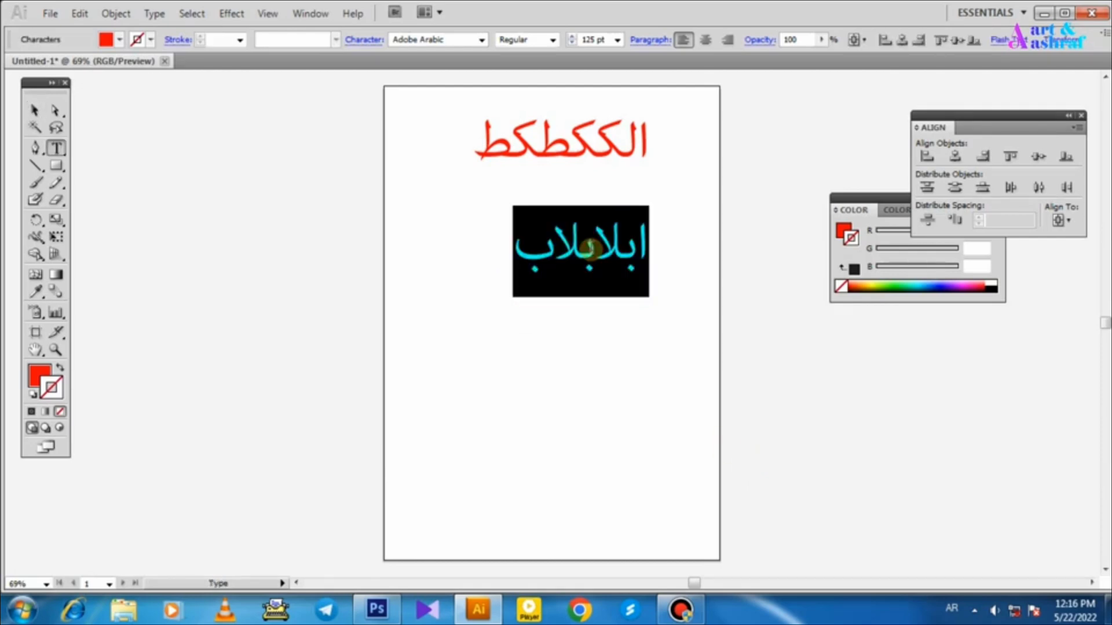
left_click(35, 110)
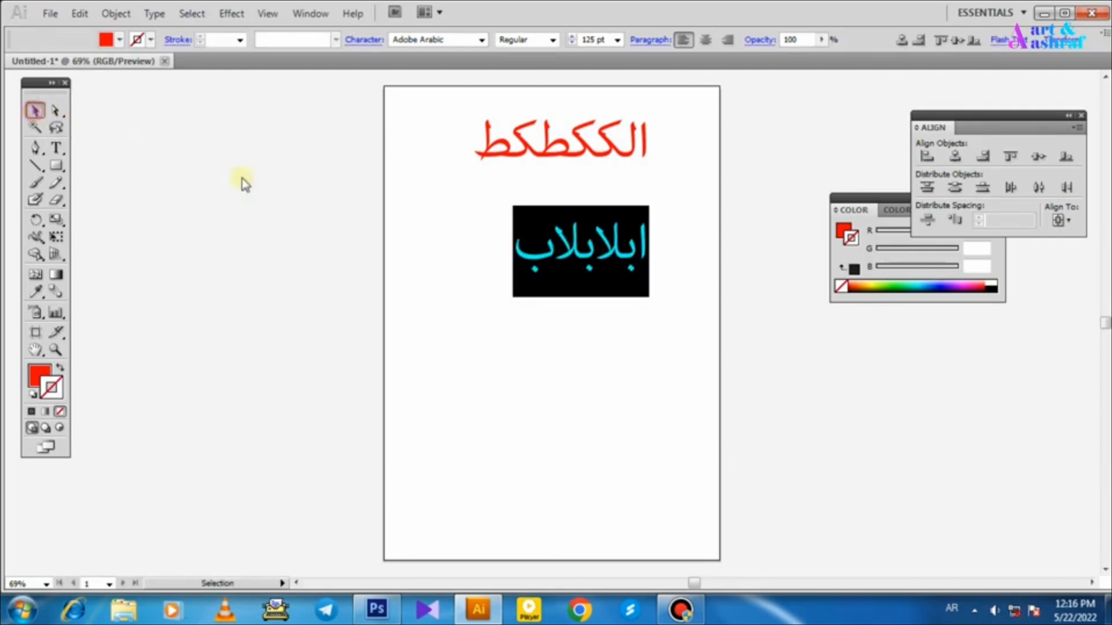
left_click(241, 179)
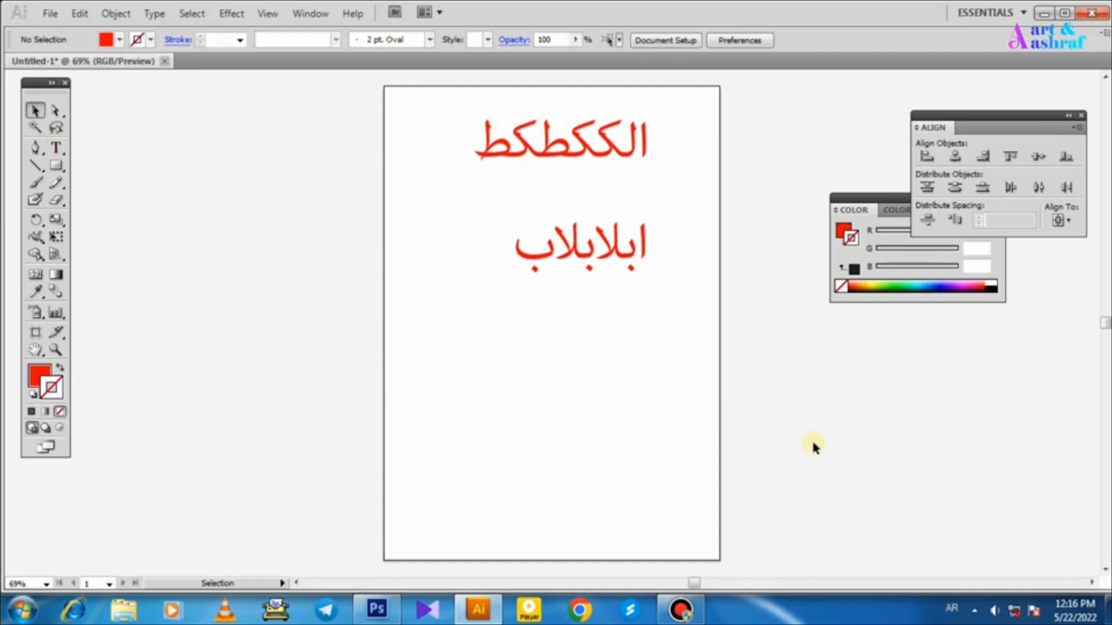
left_click(609, 249)
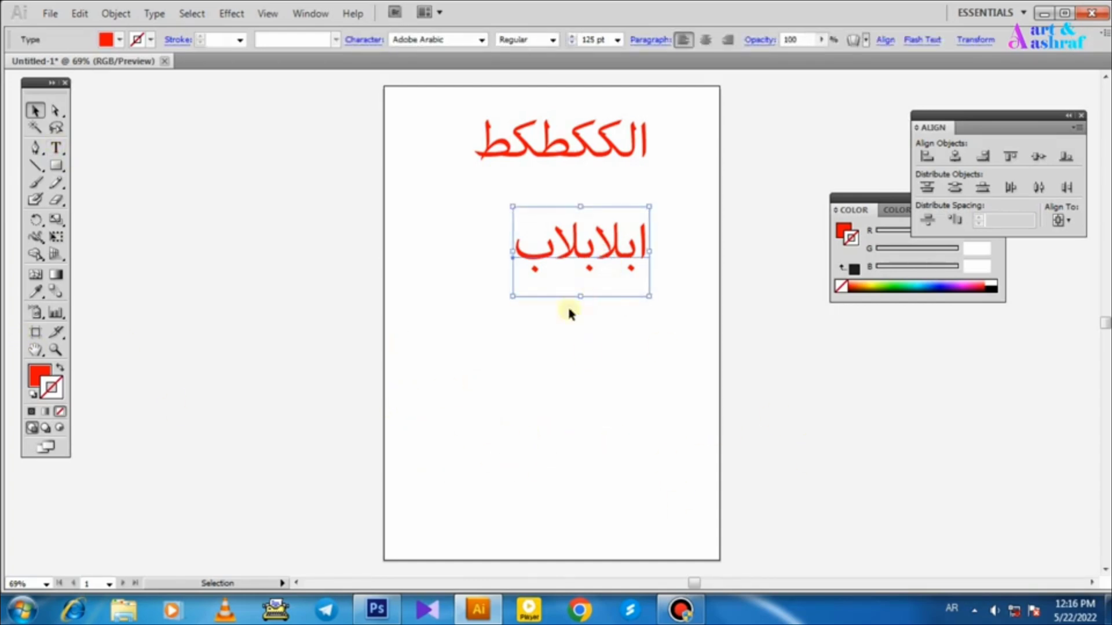
left_click(36, 292)
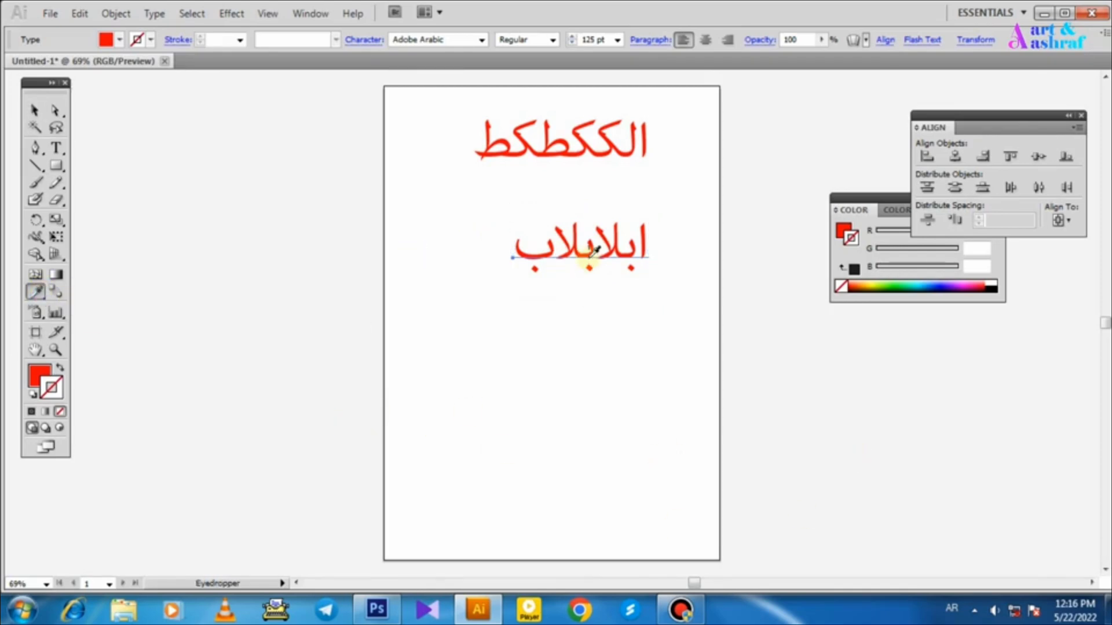
left_click(35, 110)
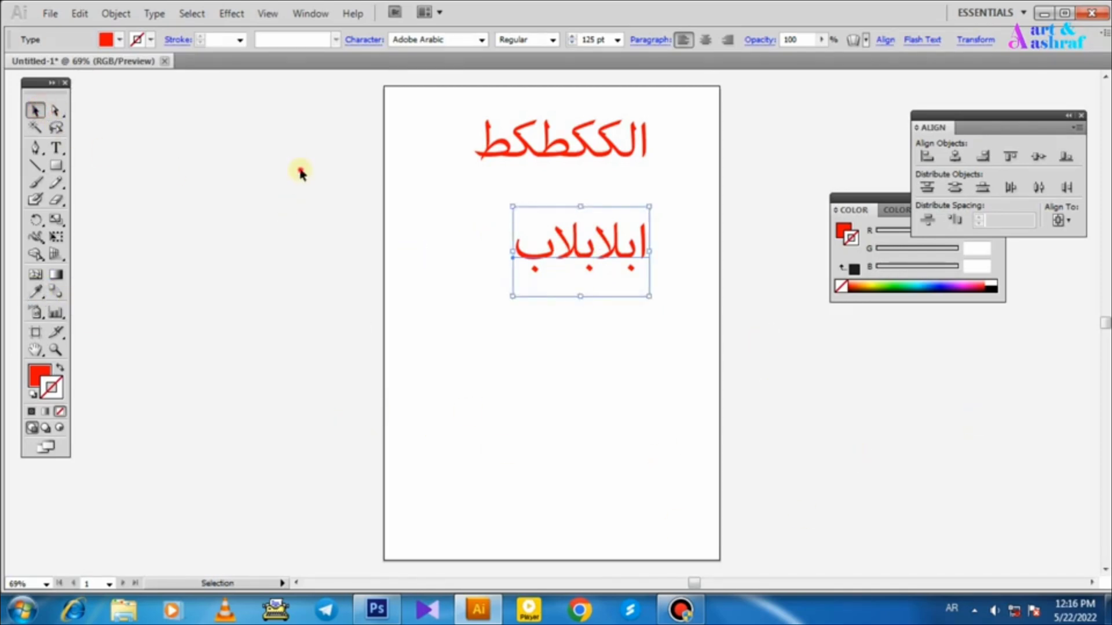
left_click(300, 172)
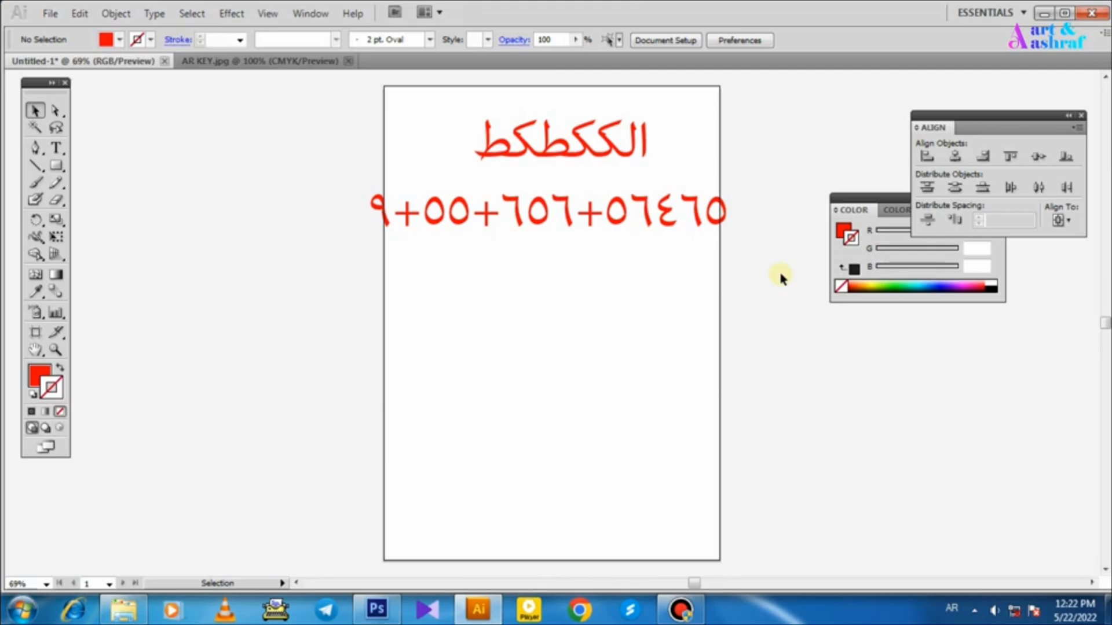
Copy the Arabic keyboard image from the AR KEY.jpg document and paste it into the Untitled-1 document
left_click(287, 60)
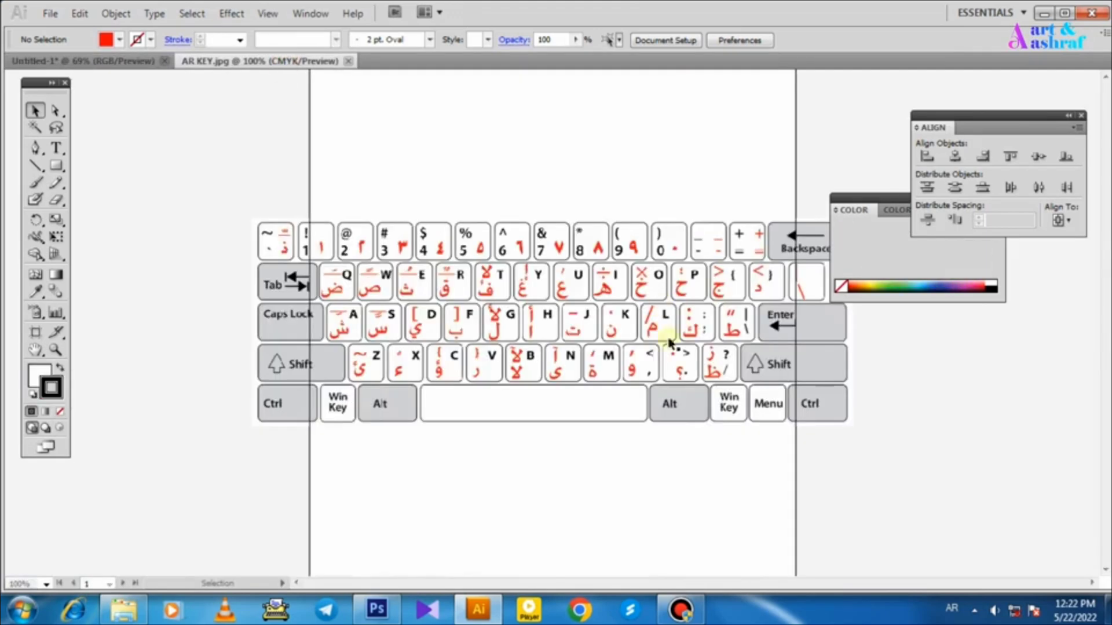
left_click_drag(888, 443, 793, 476)
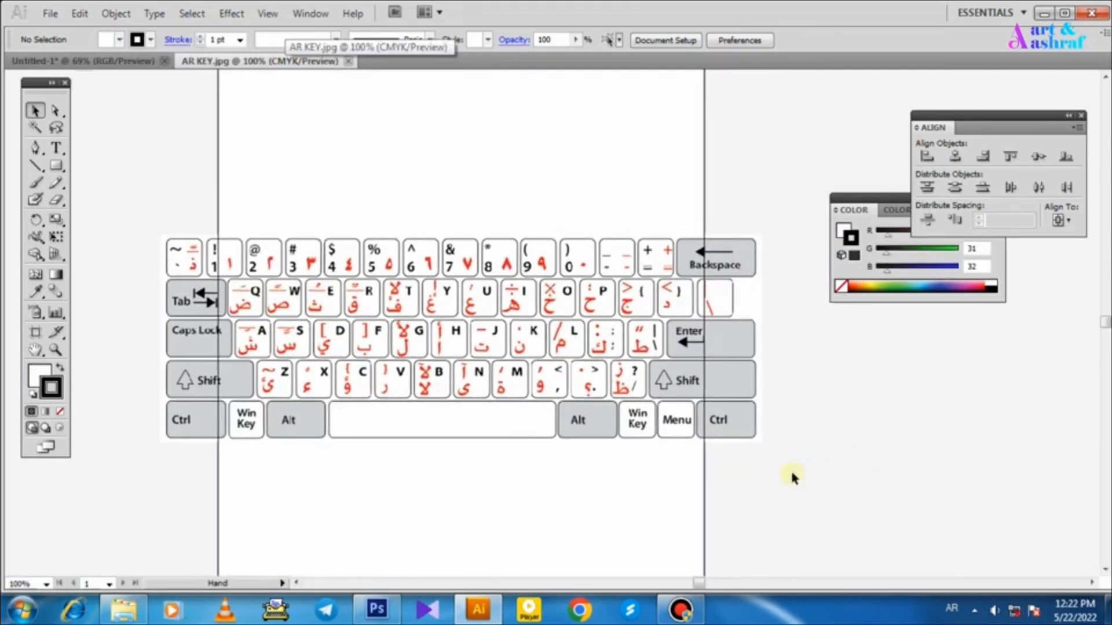
key("ctrl+a")
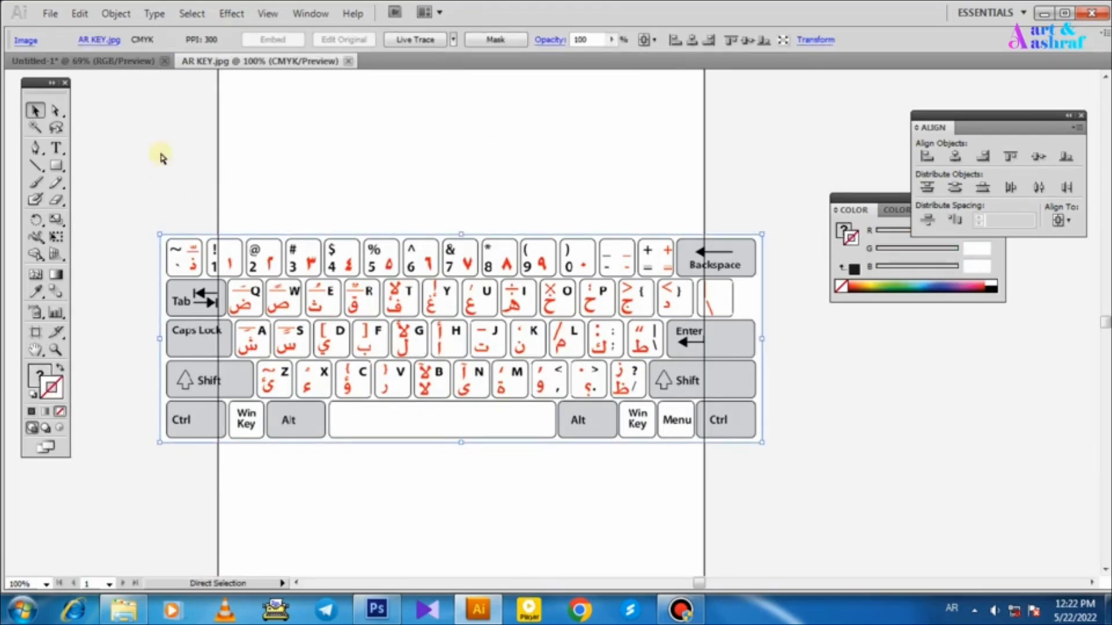
left_click(144, 62)
left_click(461, 384)
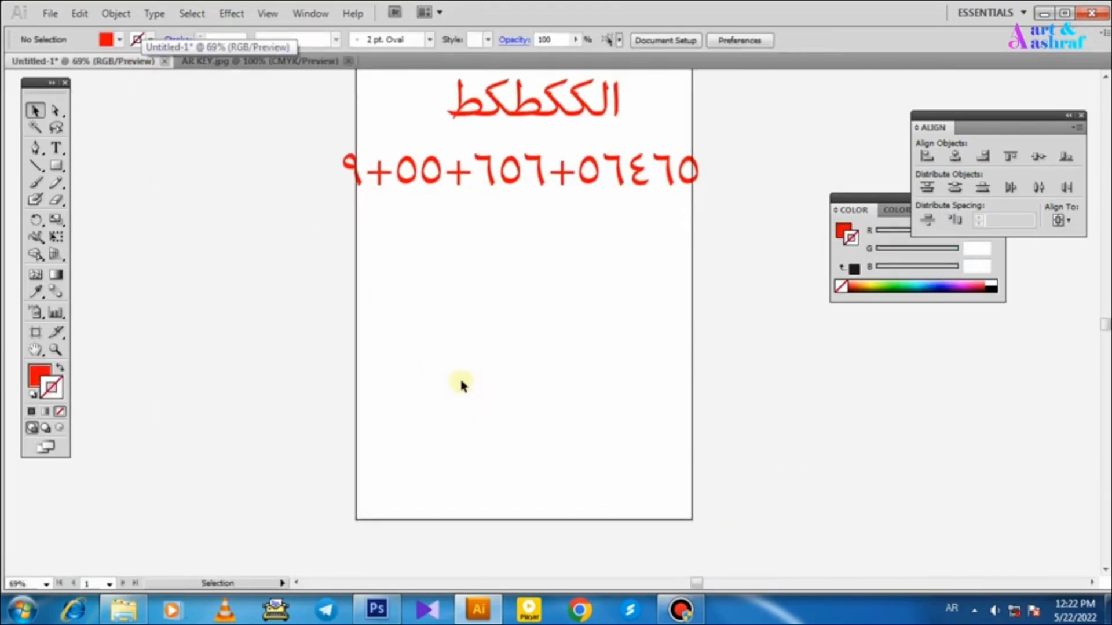
key("ctrl+v")
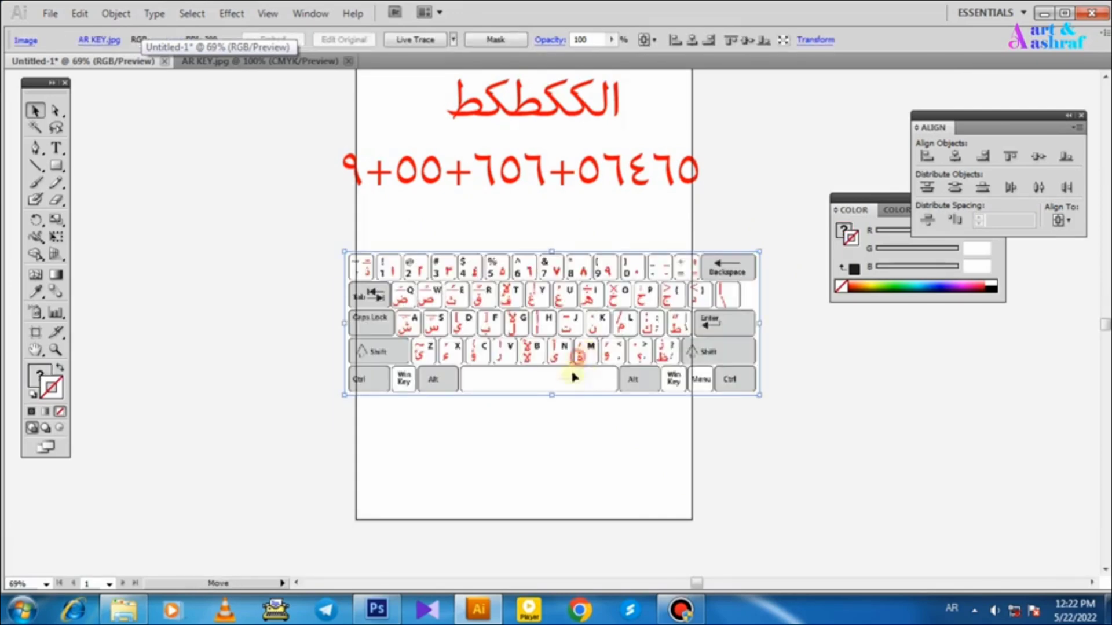
Shift the pasted keyboard image slightly down below the line of Hindi digits and deselect it
left_click_drag(615, 398, 606, 432)
key("ctrl+equal")
key("ctrl+equal")
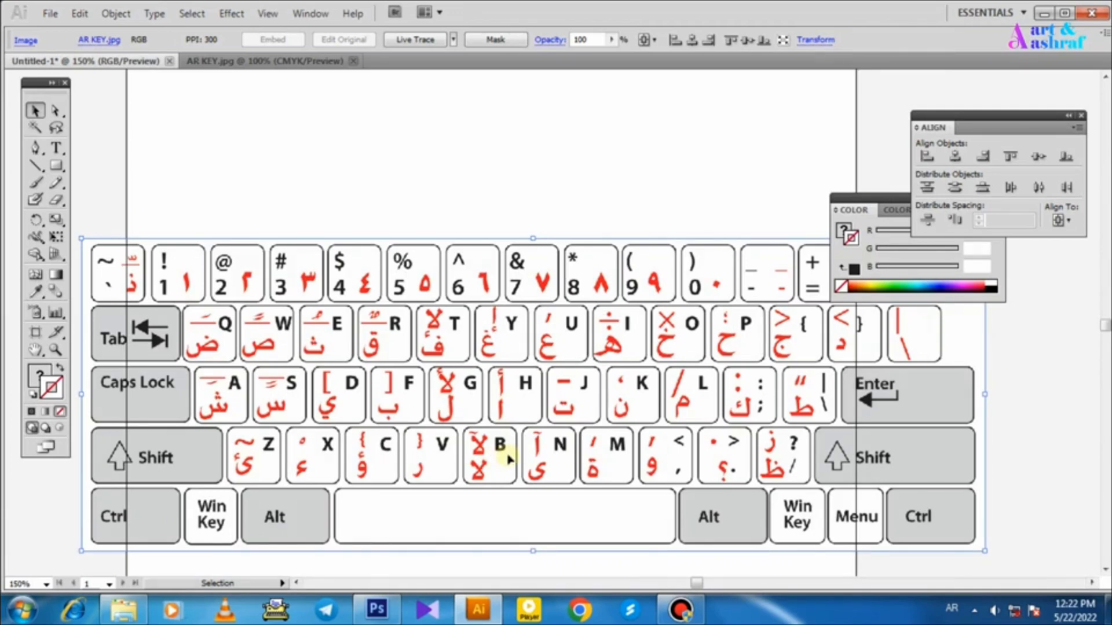
key("ctrl+minus")
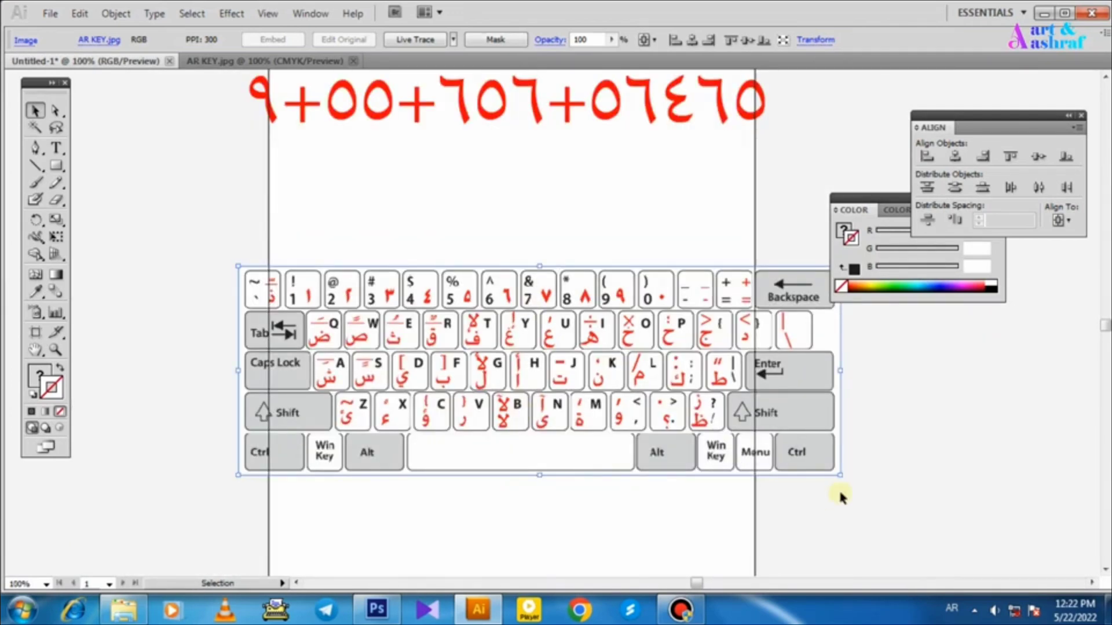
left_click(876, 477)
Stretch the red word الحليج by inserting nine kashida characters (ـ) between its ح and ل letters
scroll(753, 464, "up", 3)
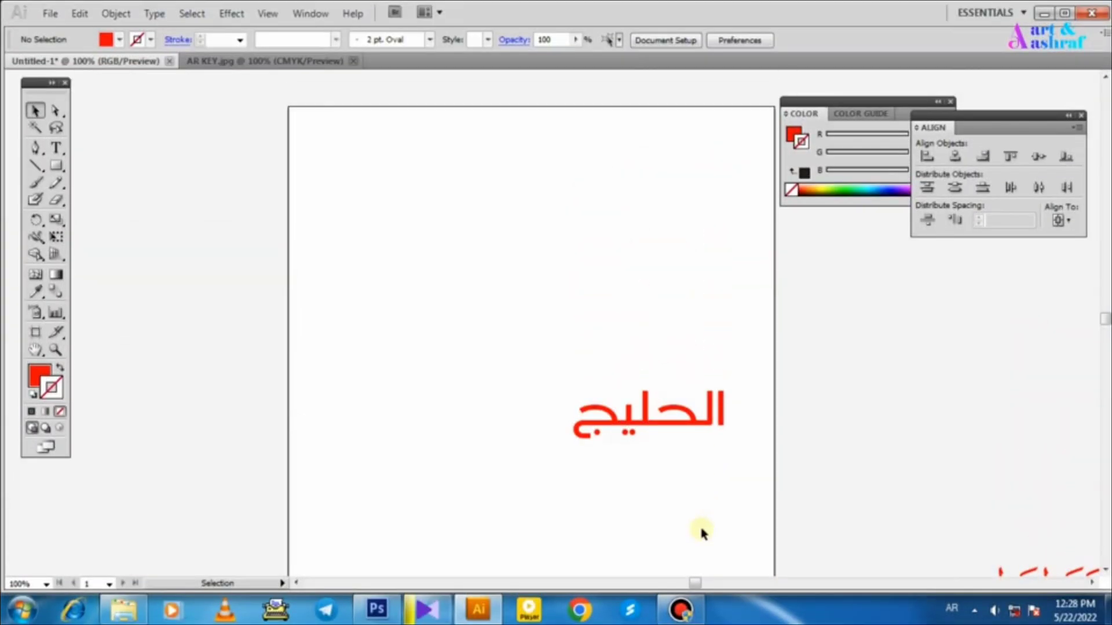
key("ctrl+plus")
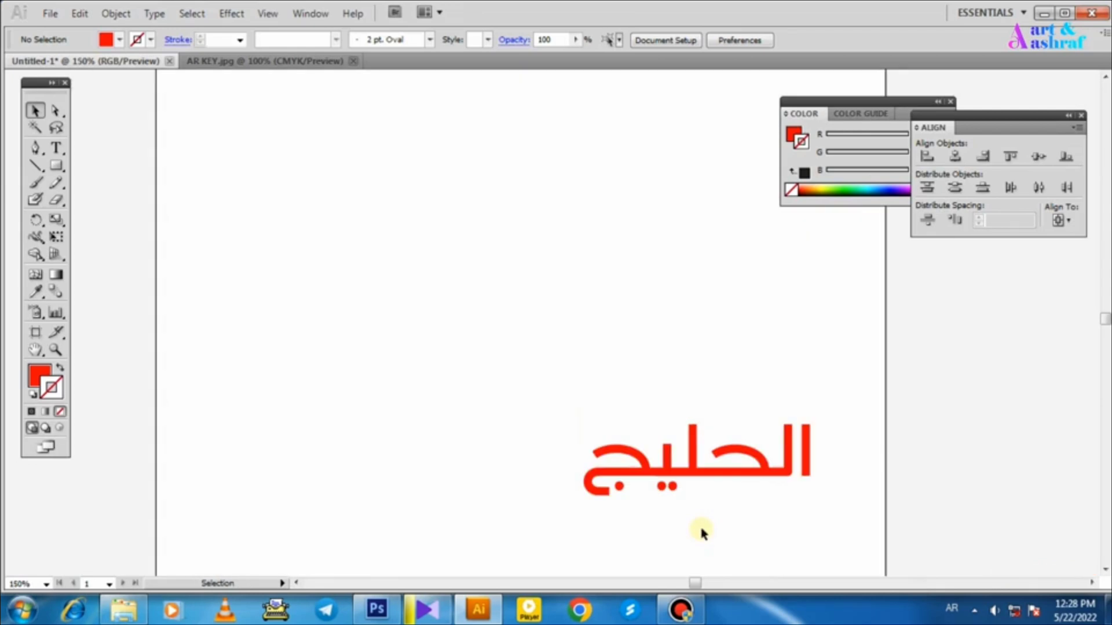
left_click_drag(603, 414, 563, 377)
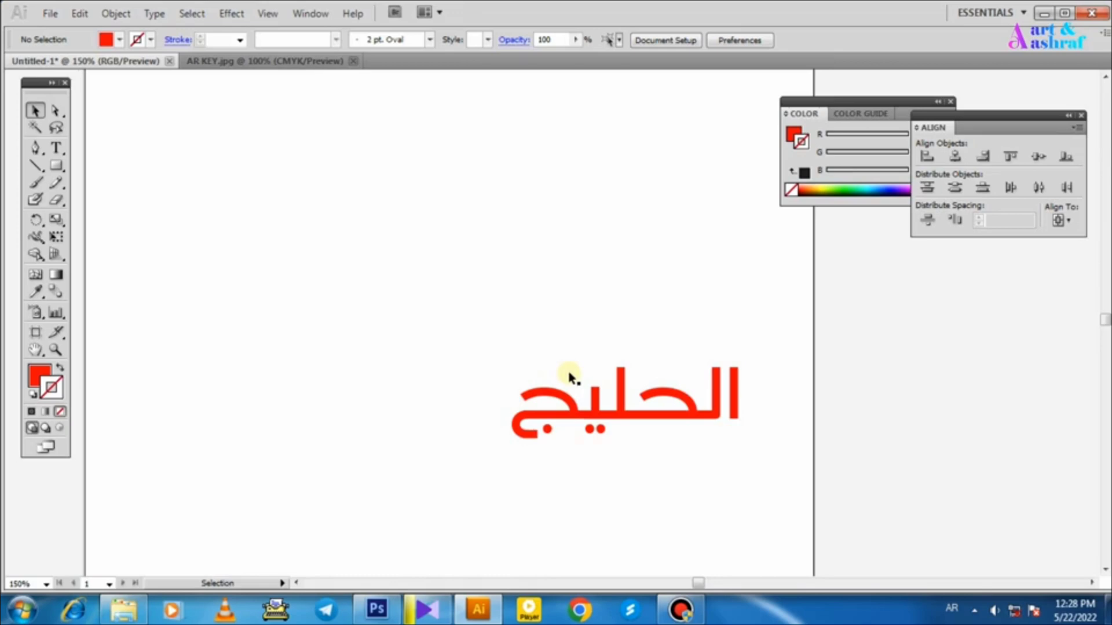
left_click_drag(596, 459, 721, 417)
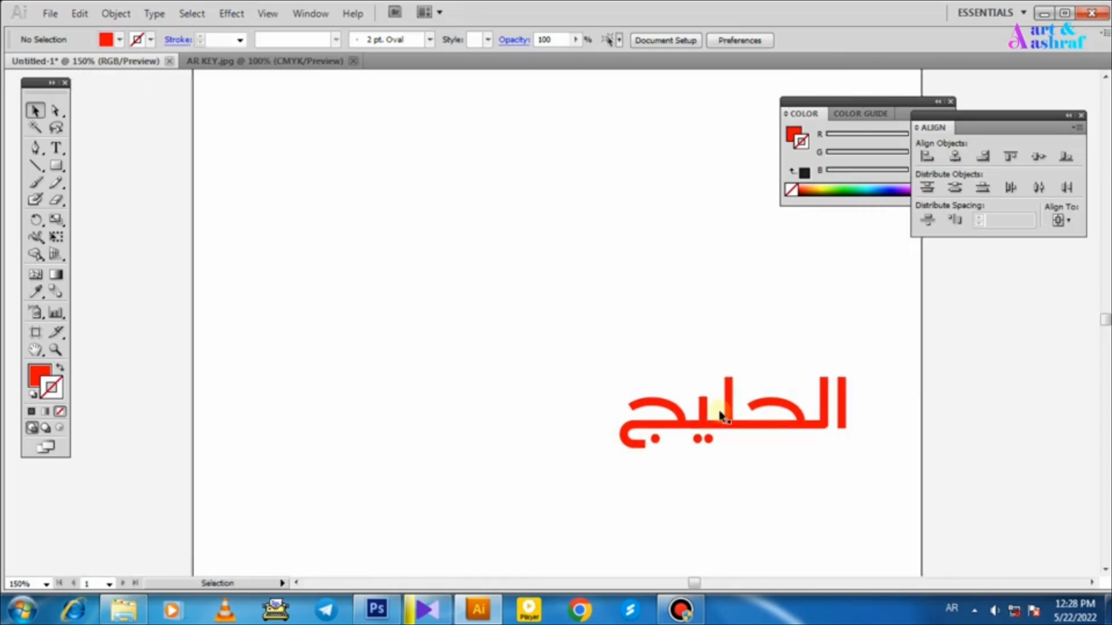
left_click_drag(724, 417, 662, 417)
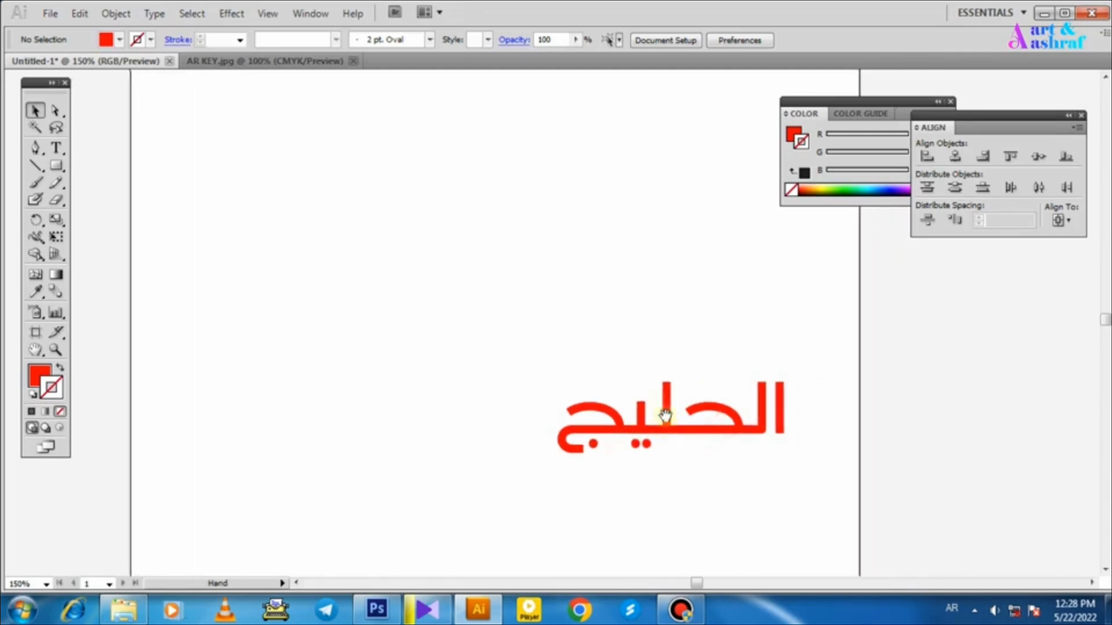
left_click_drag(566, 435, 715, 441)
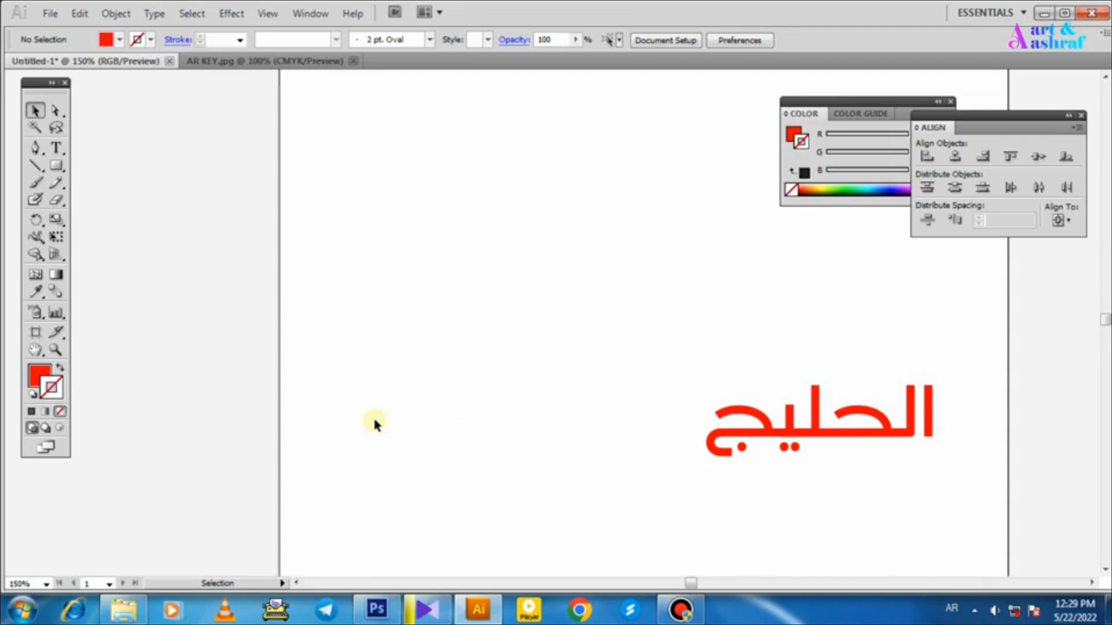
scroll(566, 447, "right", 5)
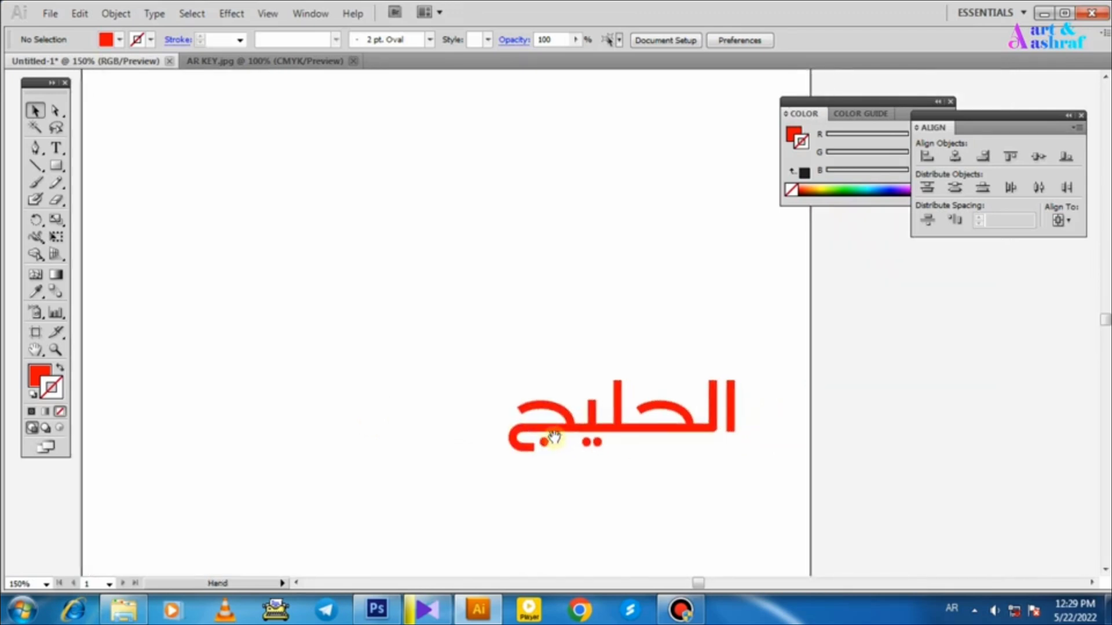
left_click(56, 148)
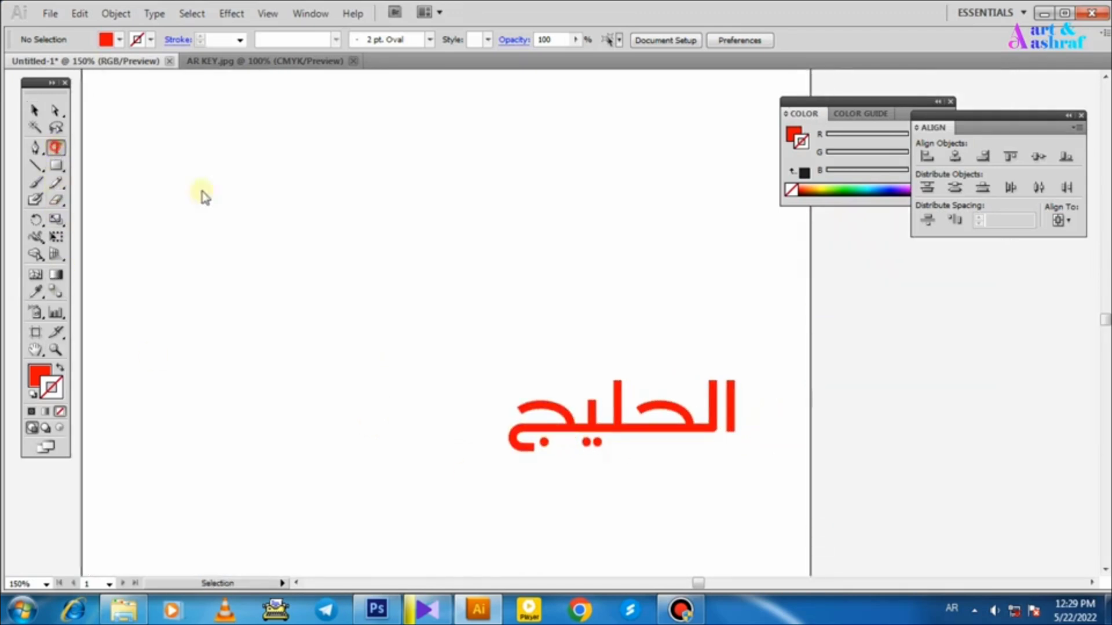
left_click(627, 418)
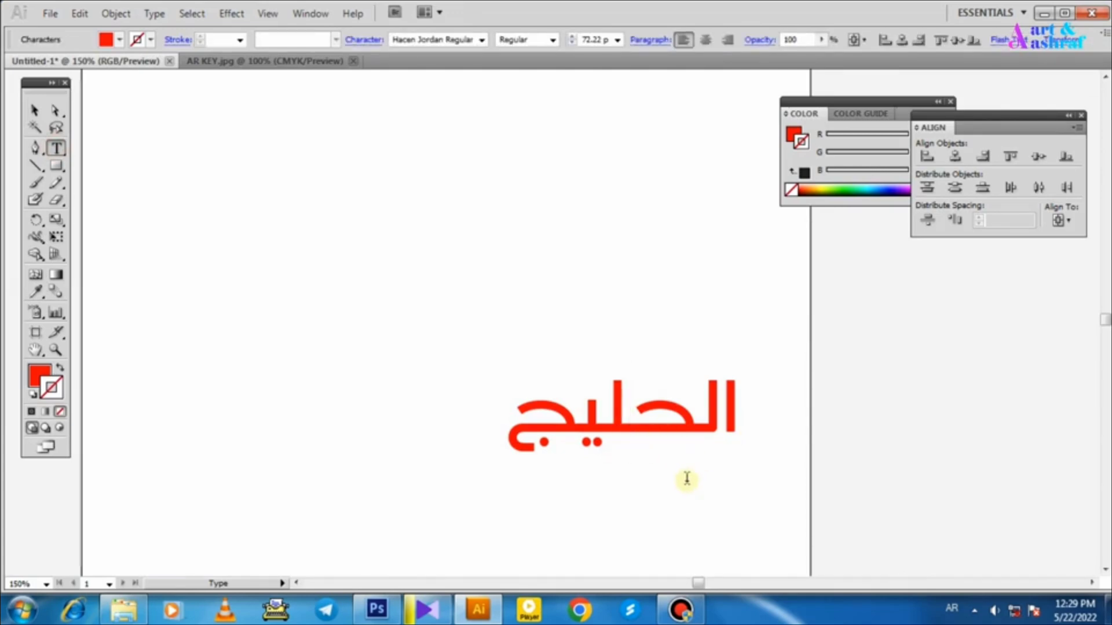
type("ـ")
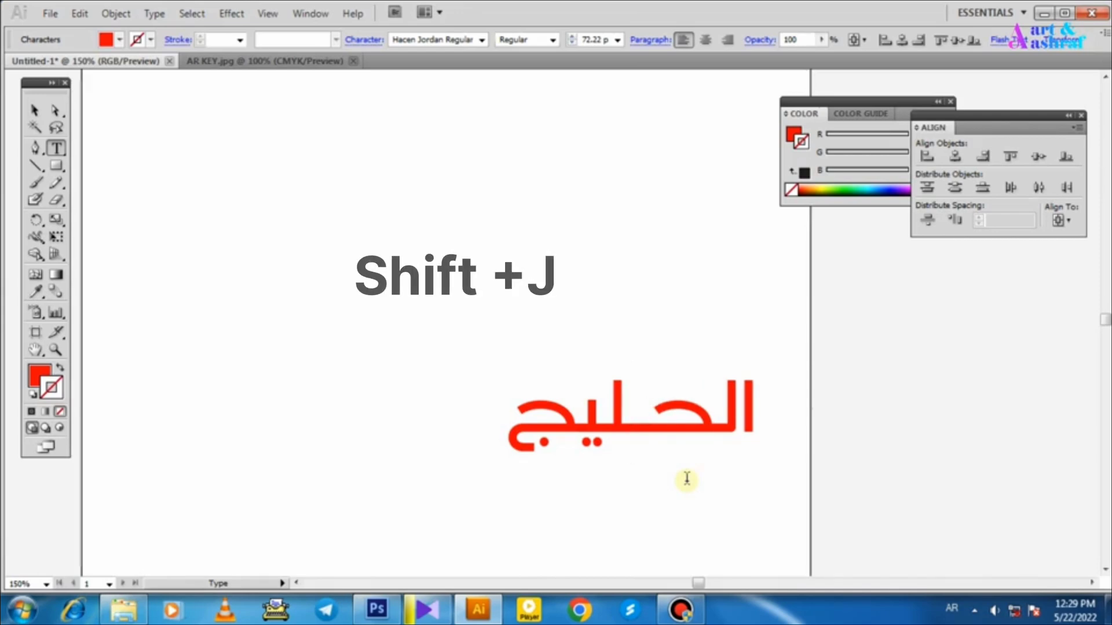
type("ــــــــ")
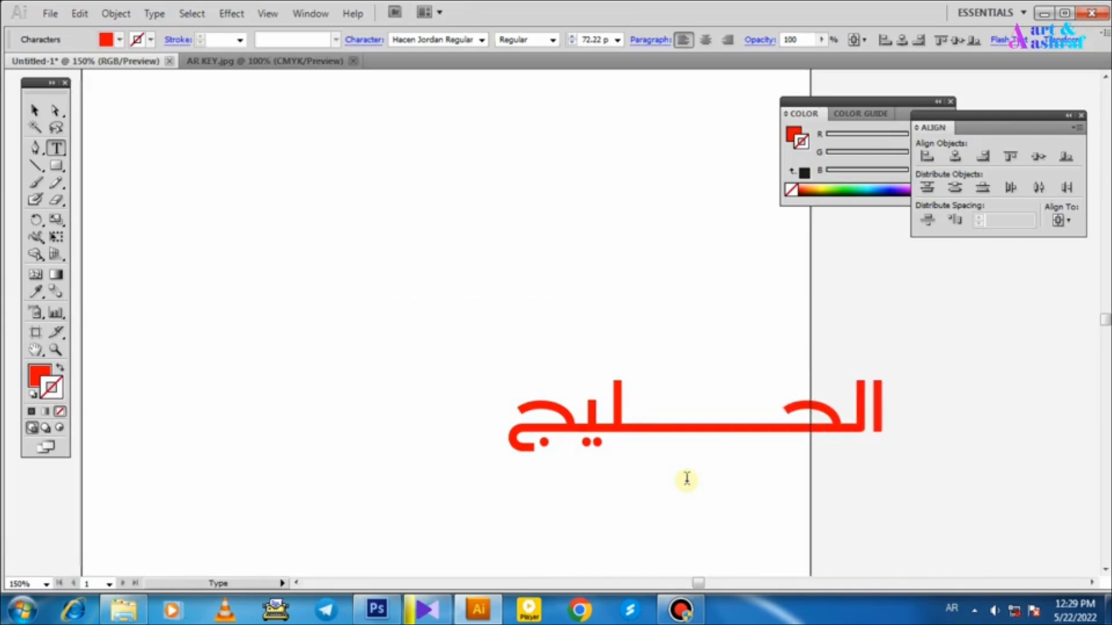
left_click(35, 110)
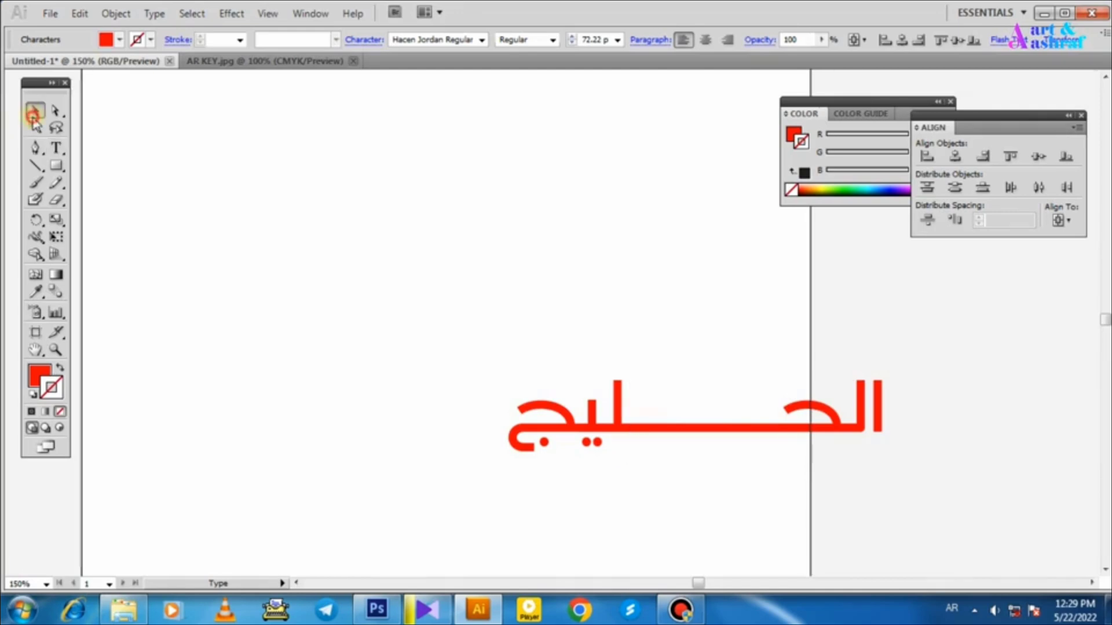
Right-align the stretched word's paragraph and reposition the word just inside the artboard's right edge
left_click(584, 274)
left_click_drag(669, 418, 558, 354)
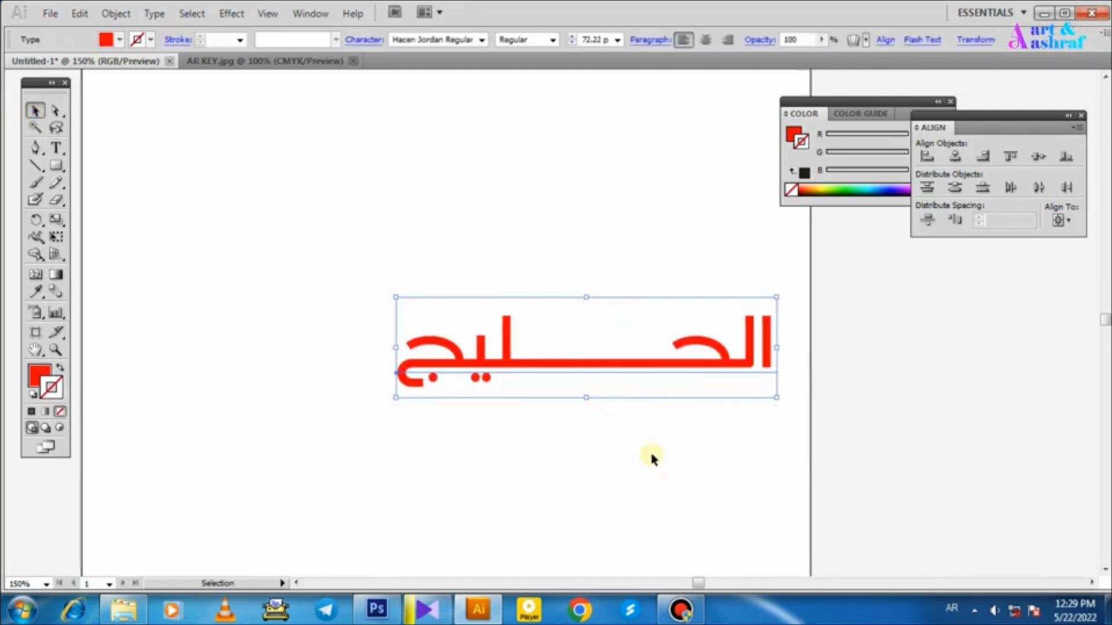
left_click(728, 39)
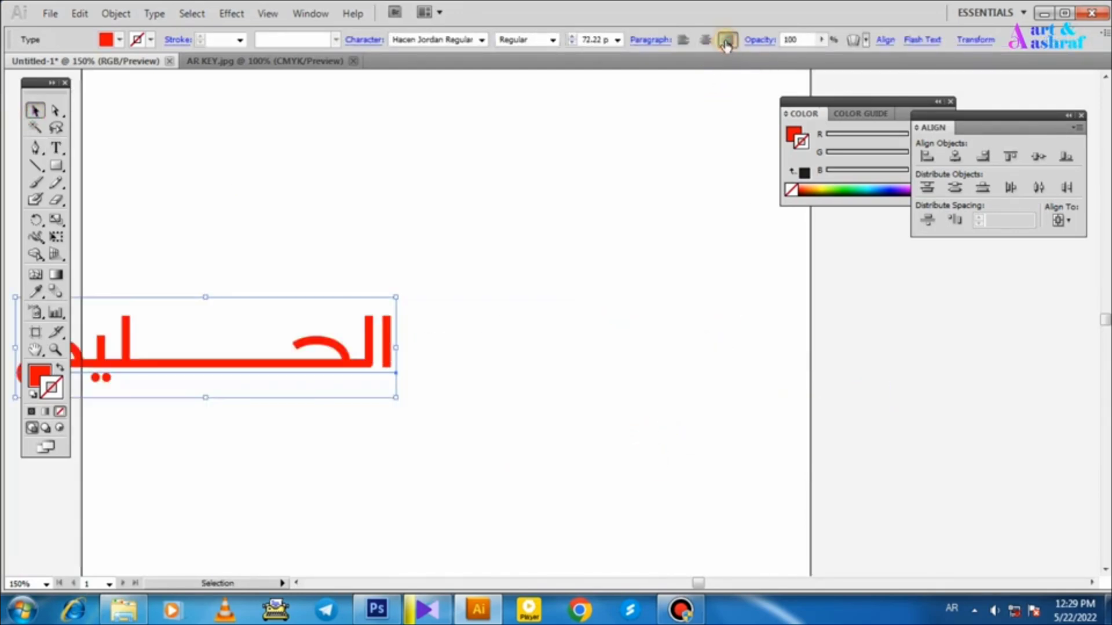
left_click(567, 379)
scroll(637, 393, "left", 3)
left_click_drag(477, 400, 828, 398)
left_click(757, 454)
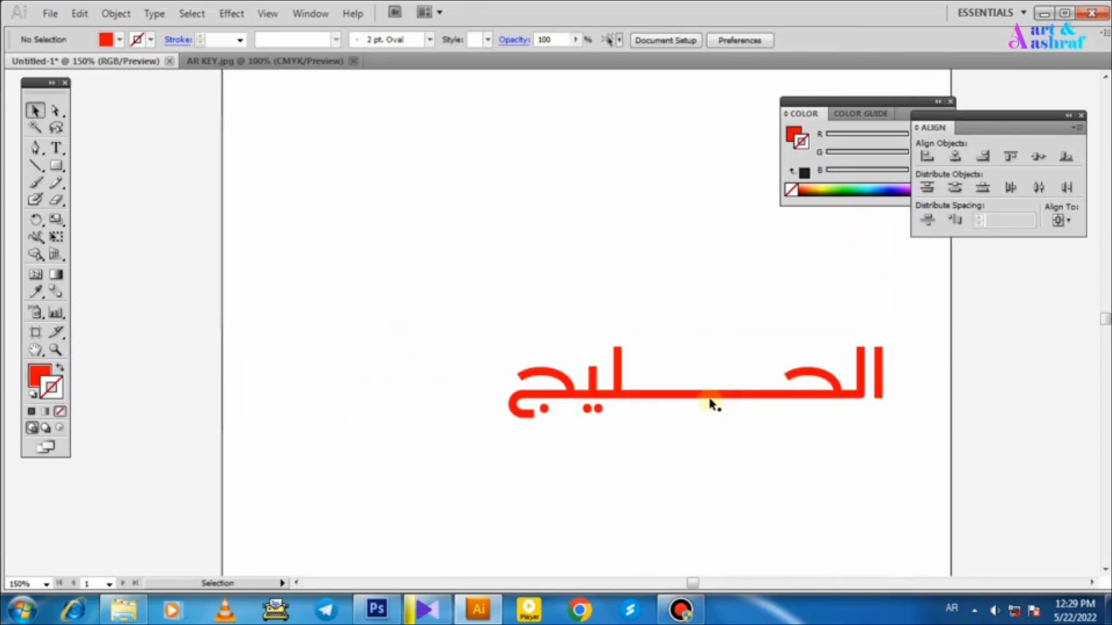
Insert eight kashida characters (ـ) between the ل and ي letters of the red word
scroll(748, 434, "up", 2)
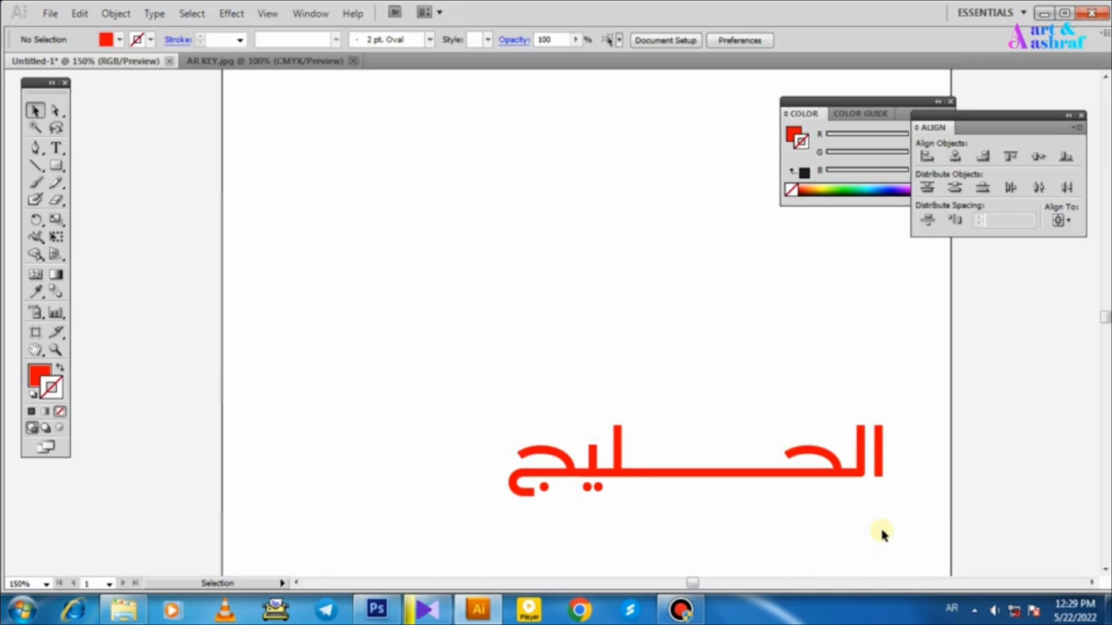
scroll(881, 526, "down", 3)
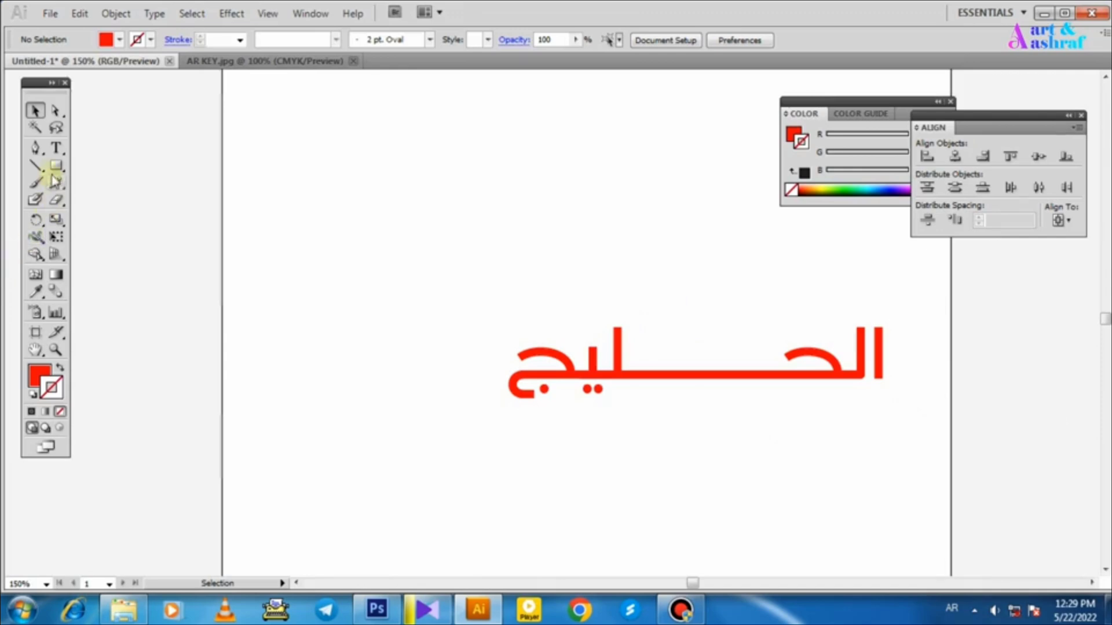
left_click(56, 148)
left_click(604, 372)
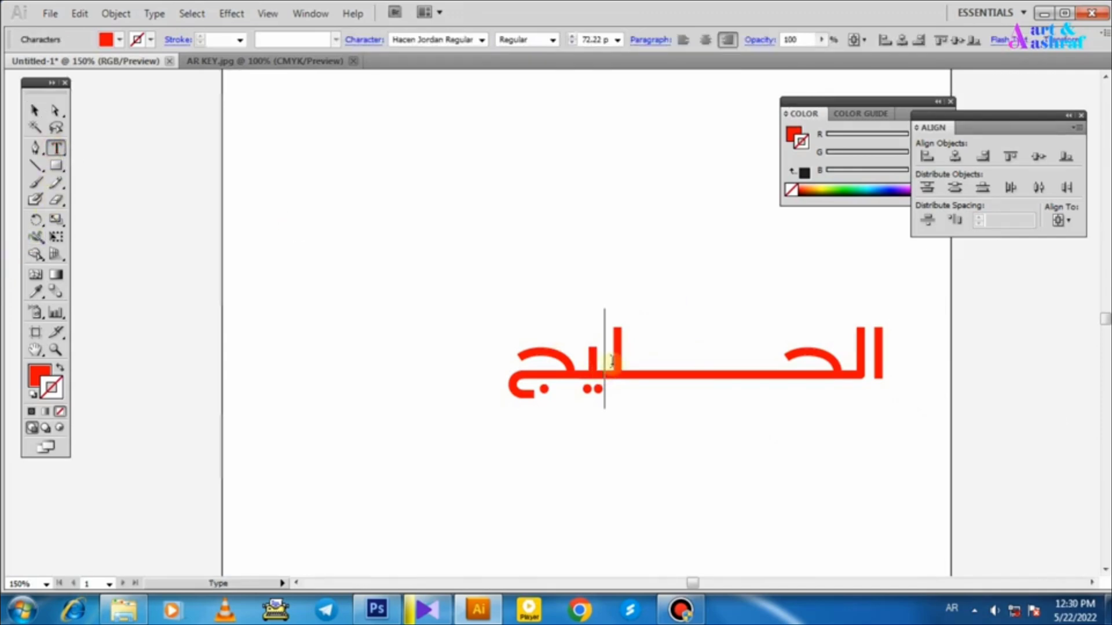
type("ــــــــ")
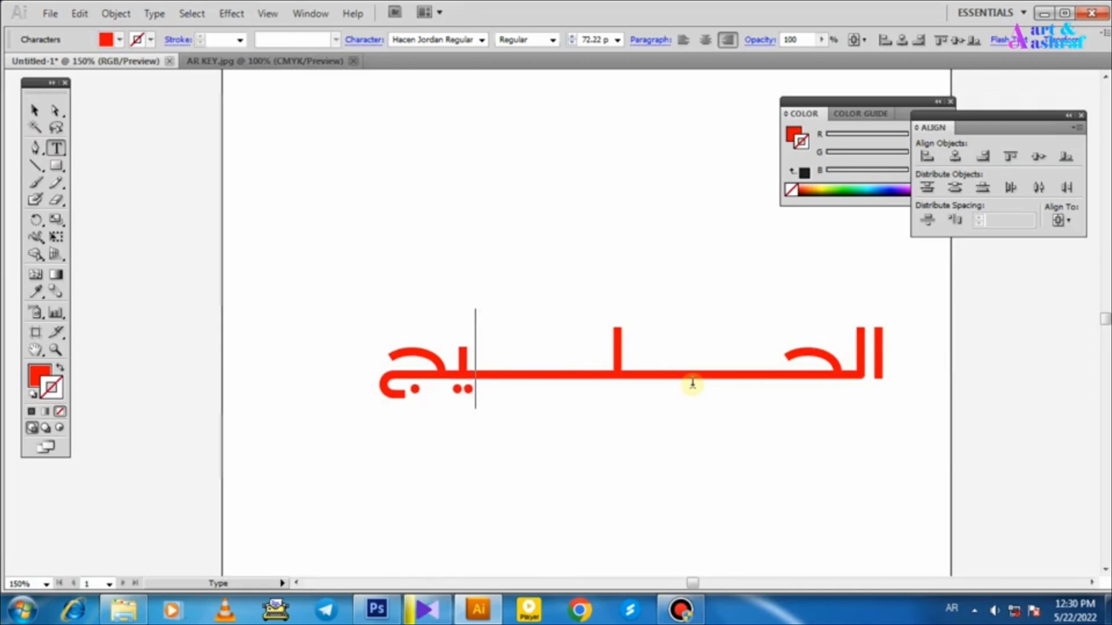
left_click(35, 110)
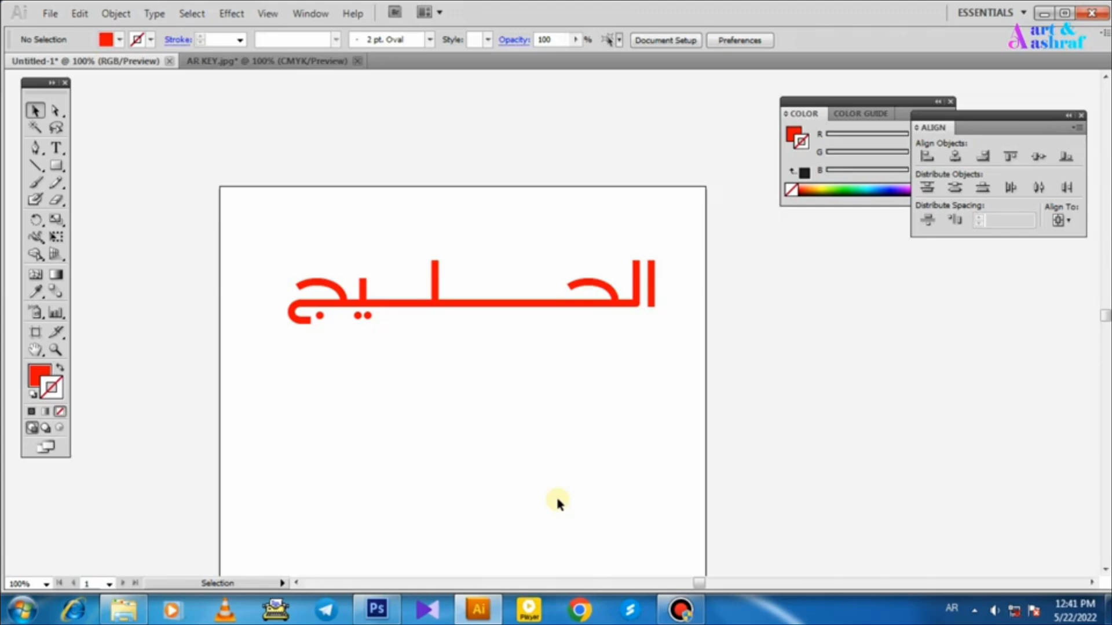
scroll(729, 404, "down", 4)
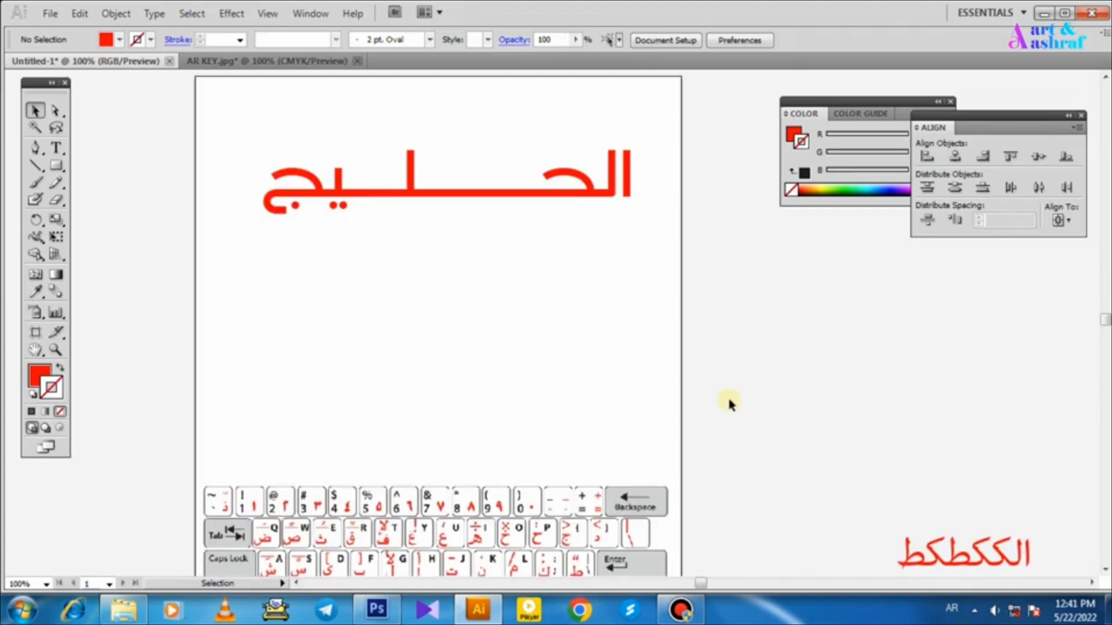
left_click_drag(386, 333, 496, 461)
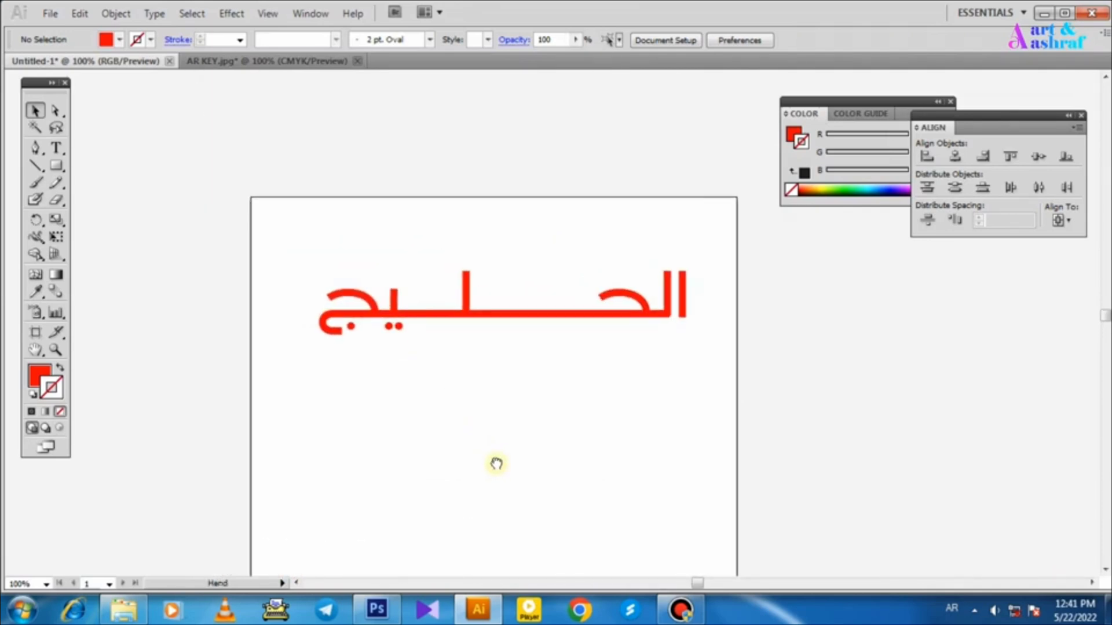